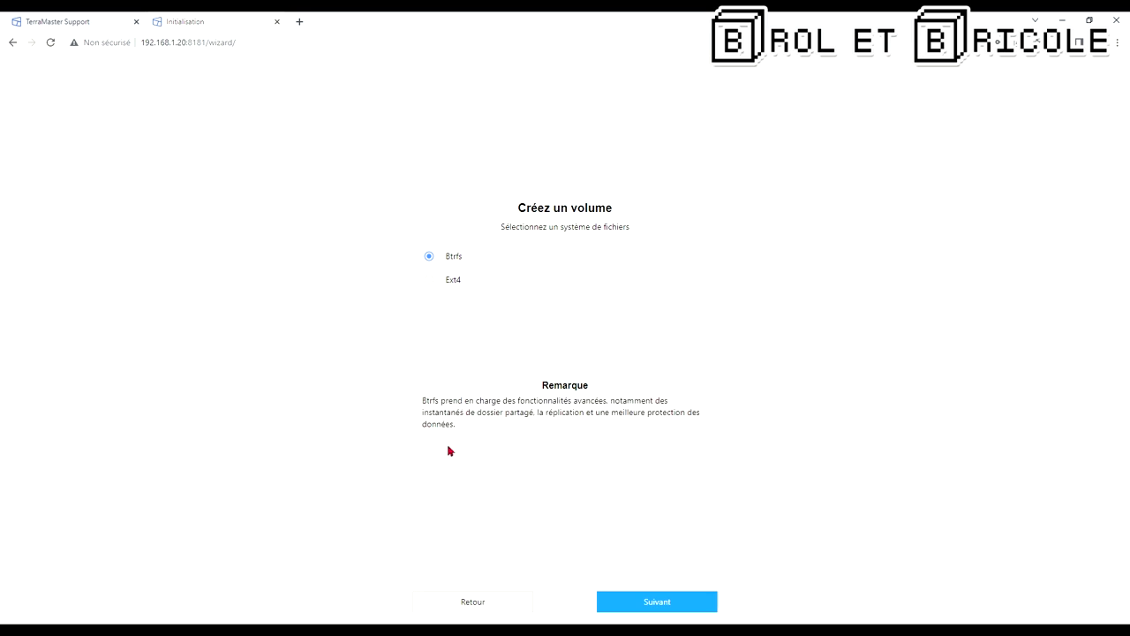
# Create Volume #1 with the Btrfs file system on the RAID 1 storage pool and confirm erasing the hard disks.
pyautogui.moveTo(456, 439); pyautogui.dragTo(409, 398)
pyautogui.click(407, 395)
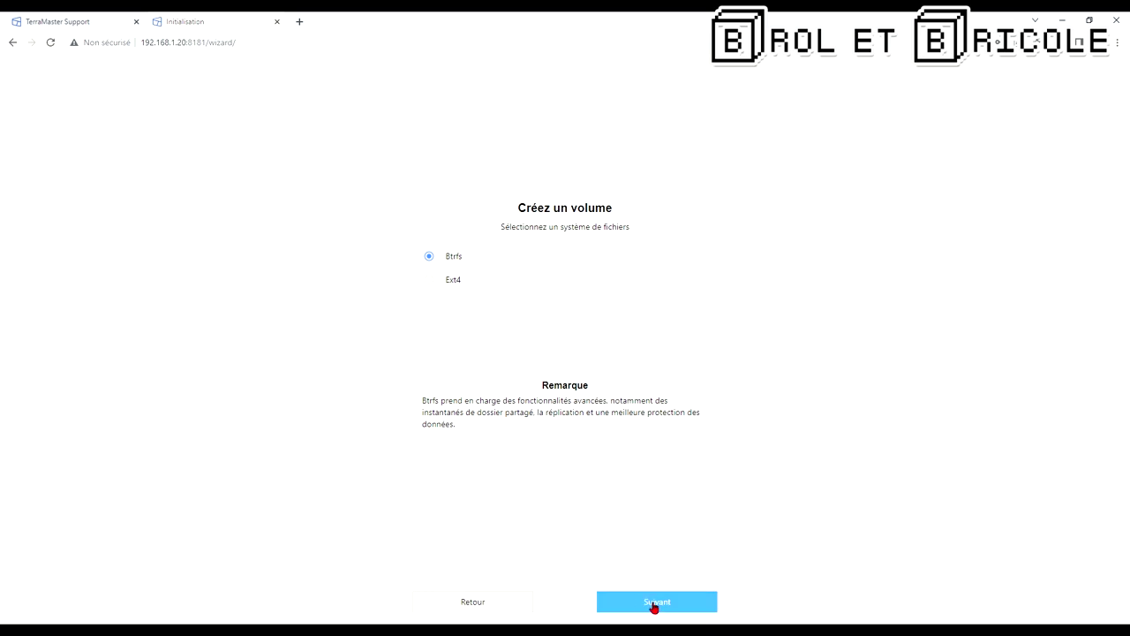
pyautogui.click(655, 603)
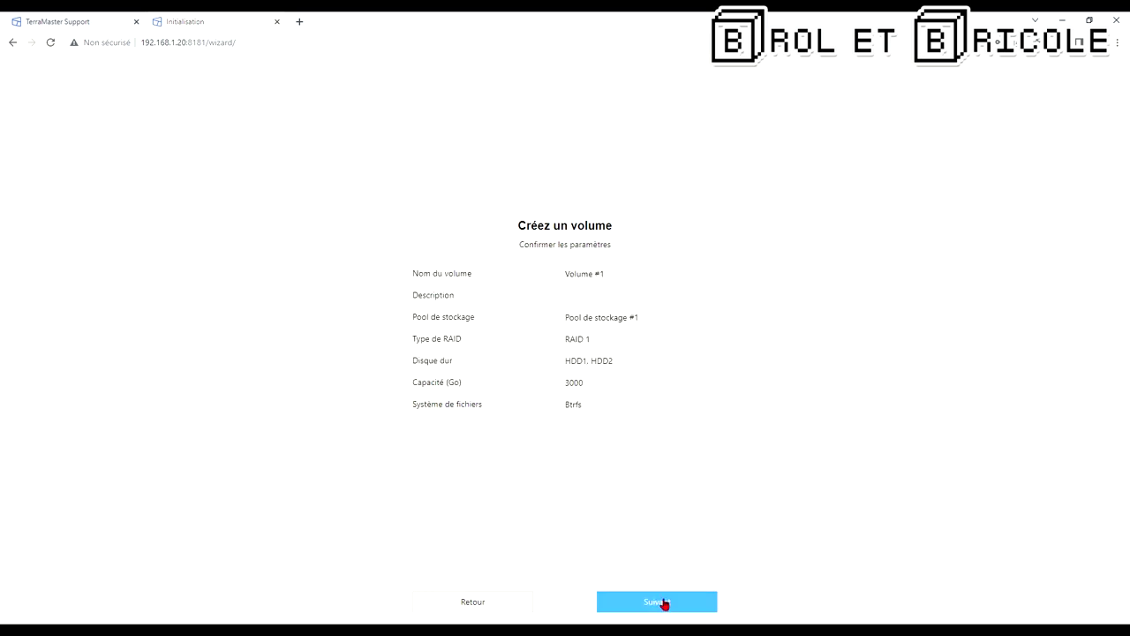
pyautogui.click(664, 604)
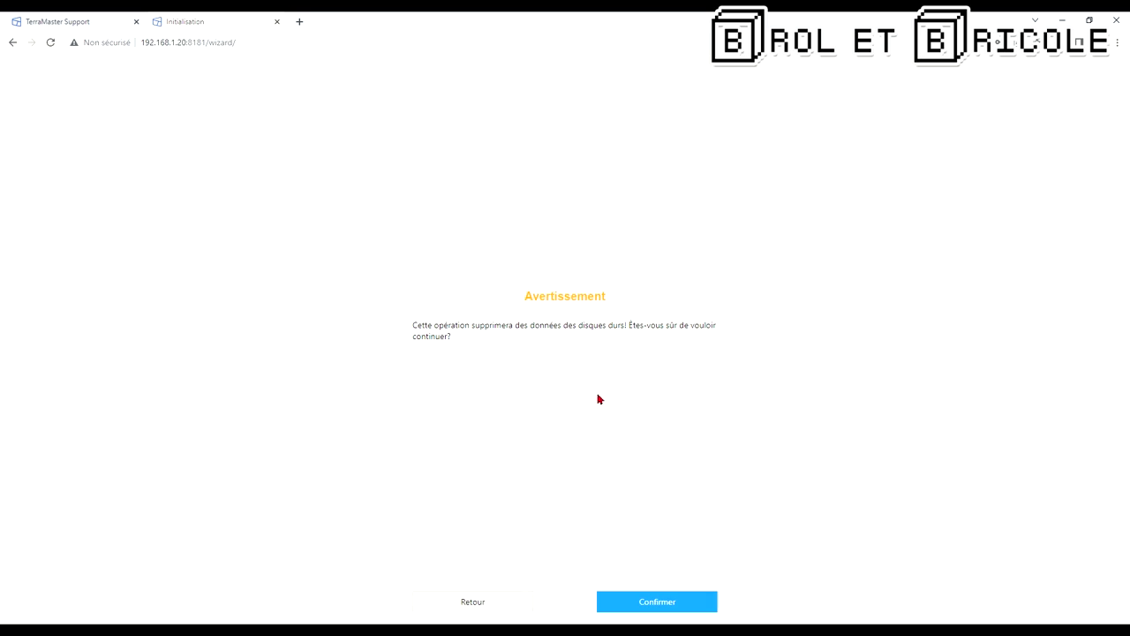
pyautogui.click(646, 608)
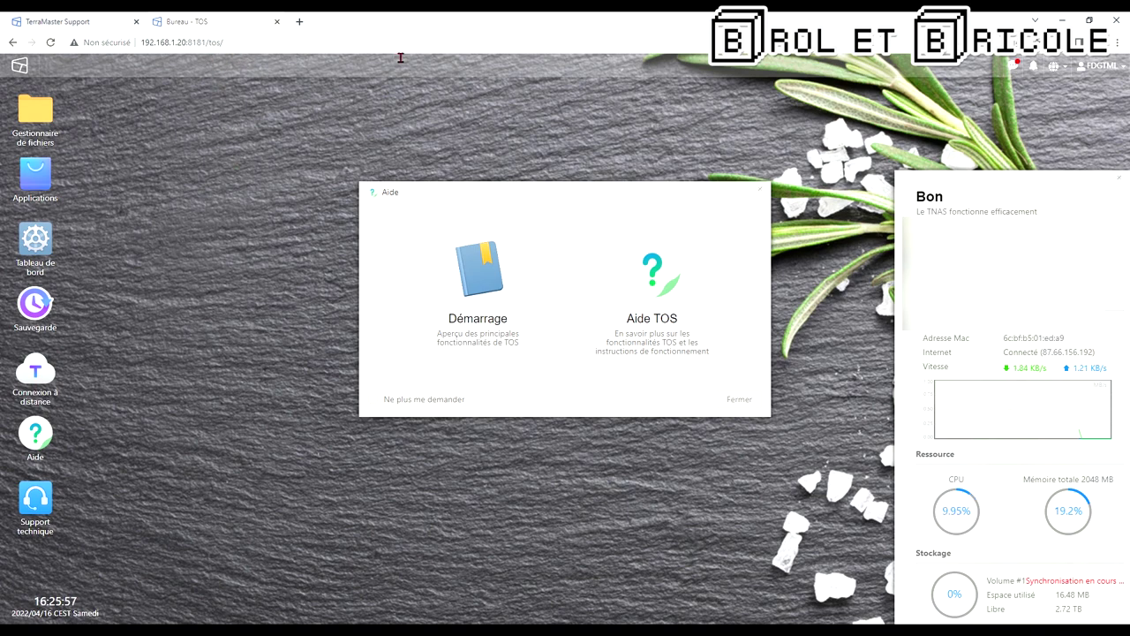
# Open the file manager and read its tips on SMB and AFP access, moving the tips dialog within the window.
pyautogui.moveTo(283, 48); pyautogui.dragTo(100, 45)
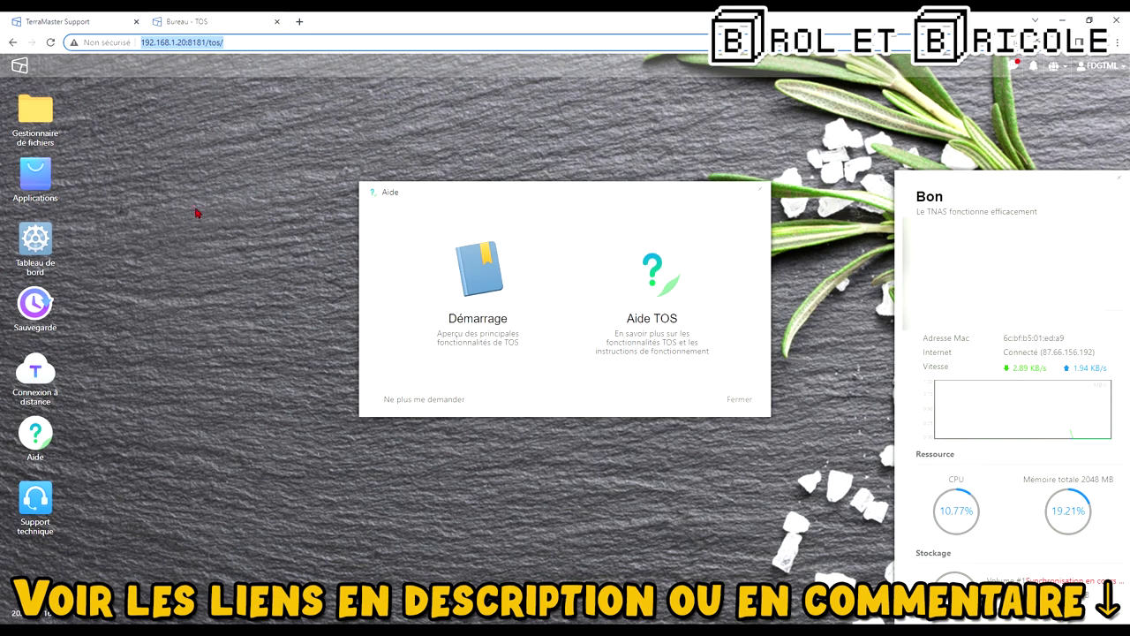
pyautogui.click(36, 124)
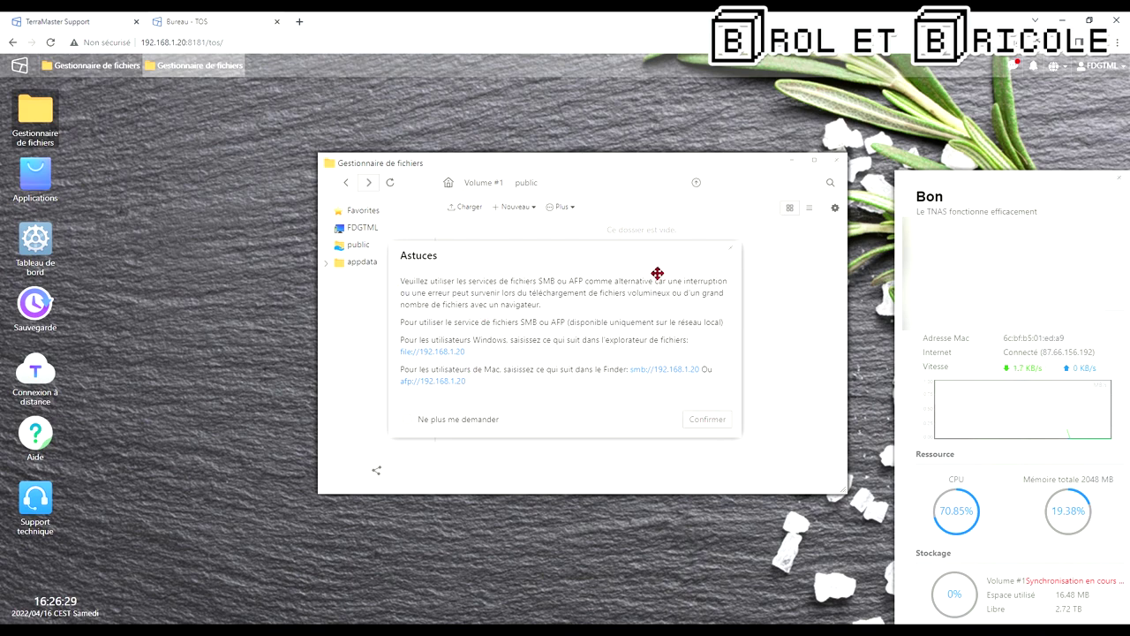
pyautogui.moveTo(576, 261); pyautogui.dragTo(650, 319)
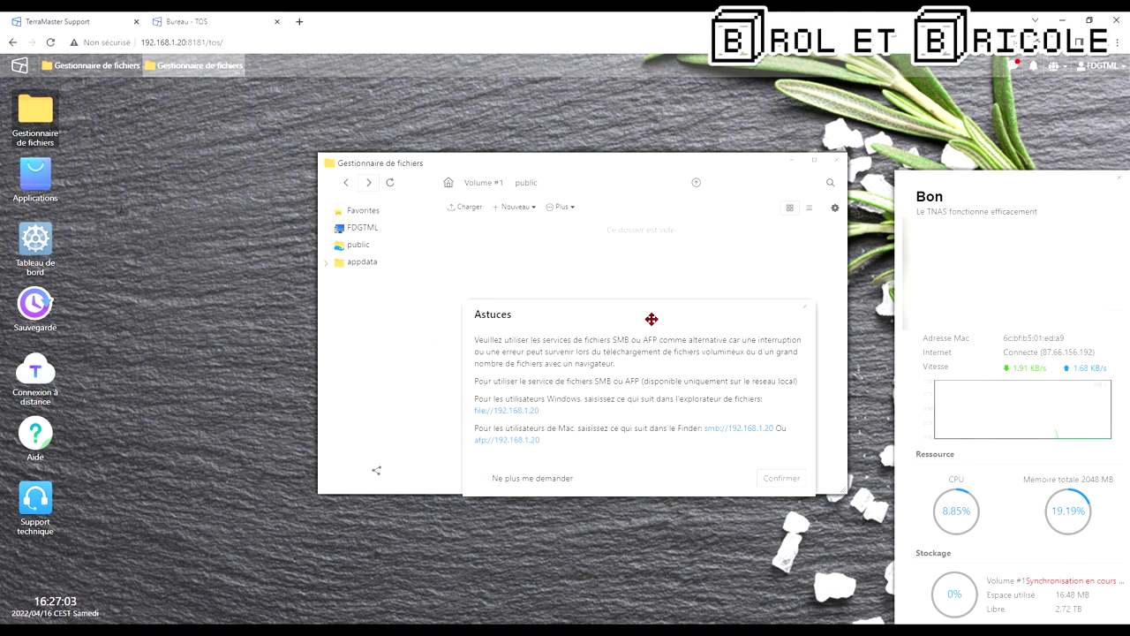
pyautogui.moveTo(651, 319); pyautogui.dragTo(621, 275)
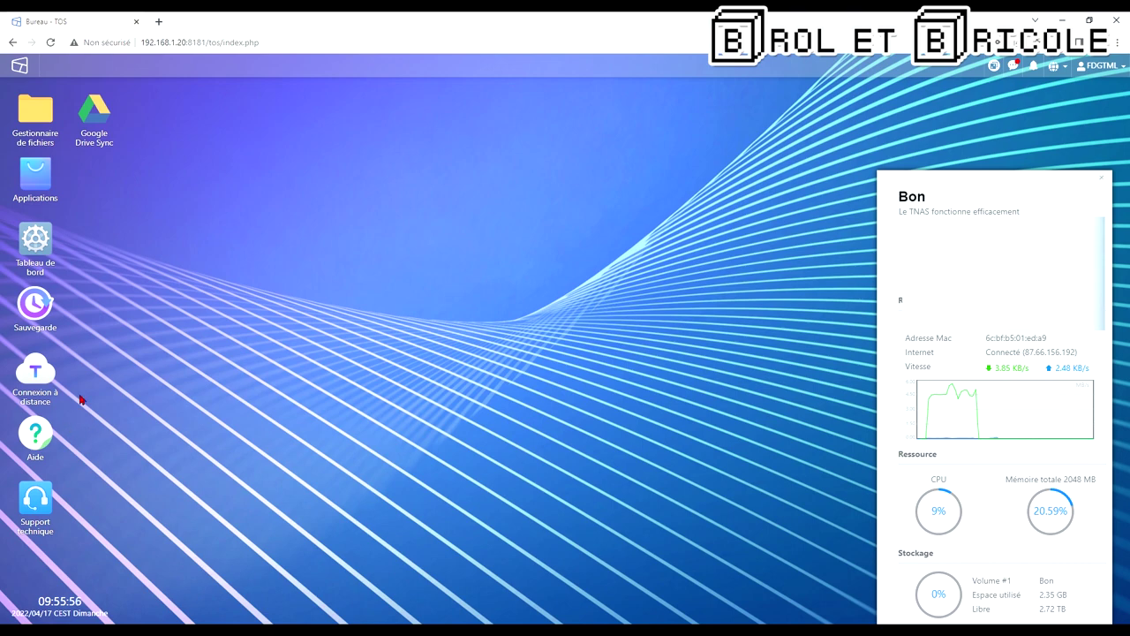
# Upload maps.jpg from the PC into the public folder of Volume #1 using the file manager.
pyautogui.click(22, 119)
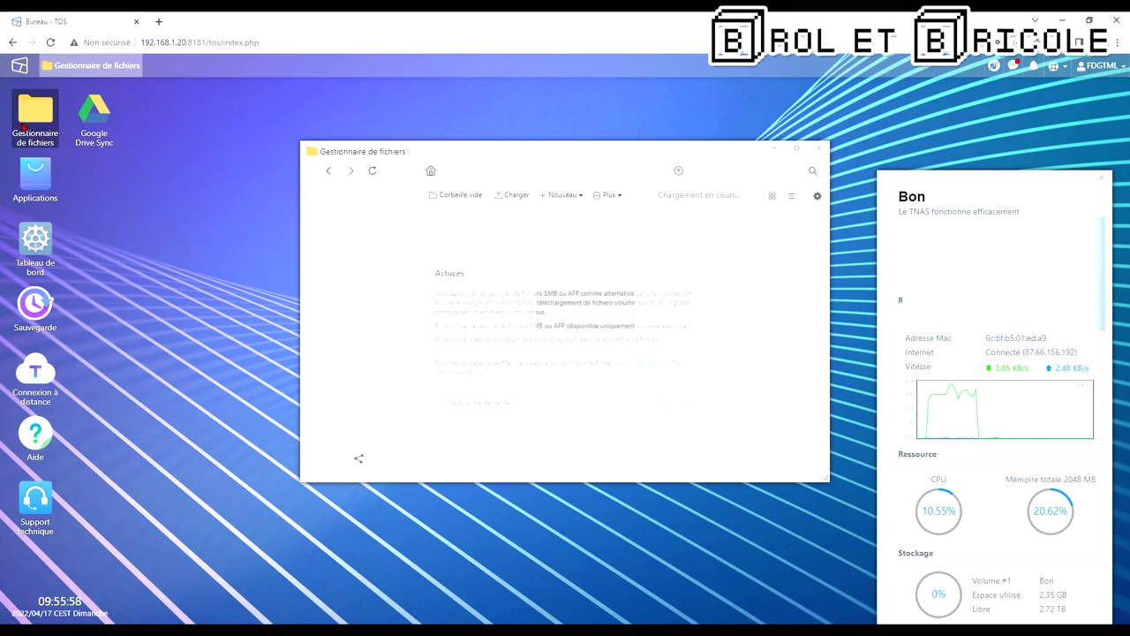
pyautogui.click(693, 424)
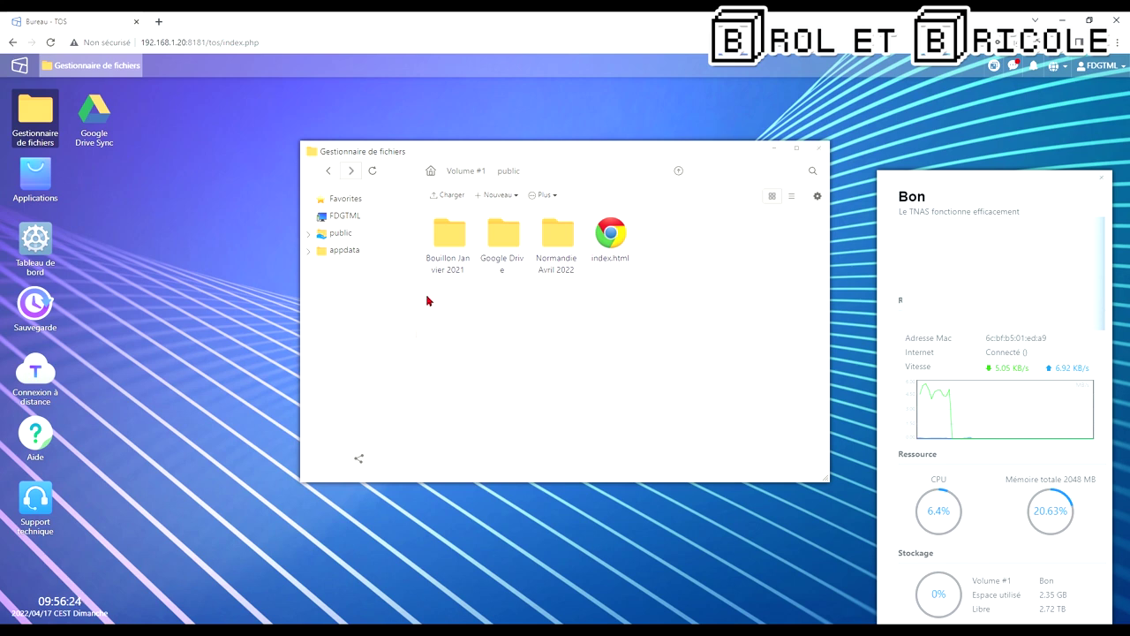
pyautogui.click(441, 197)
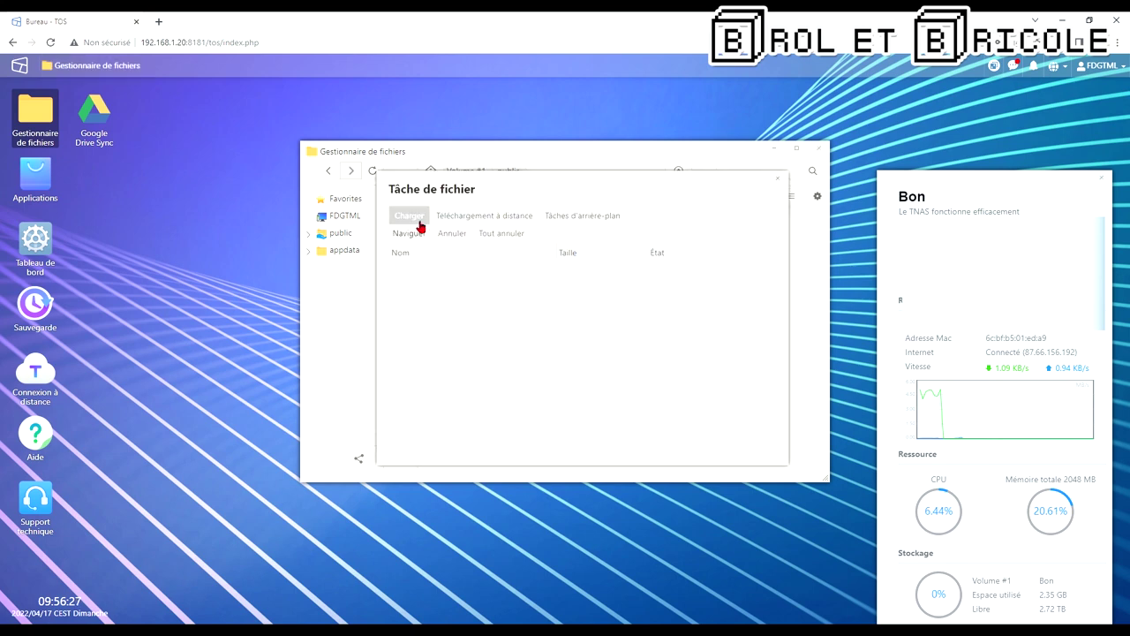
pyautogui.click(777, 178)
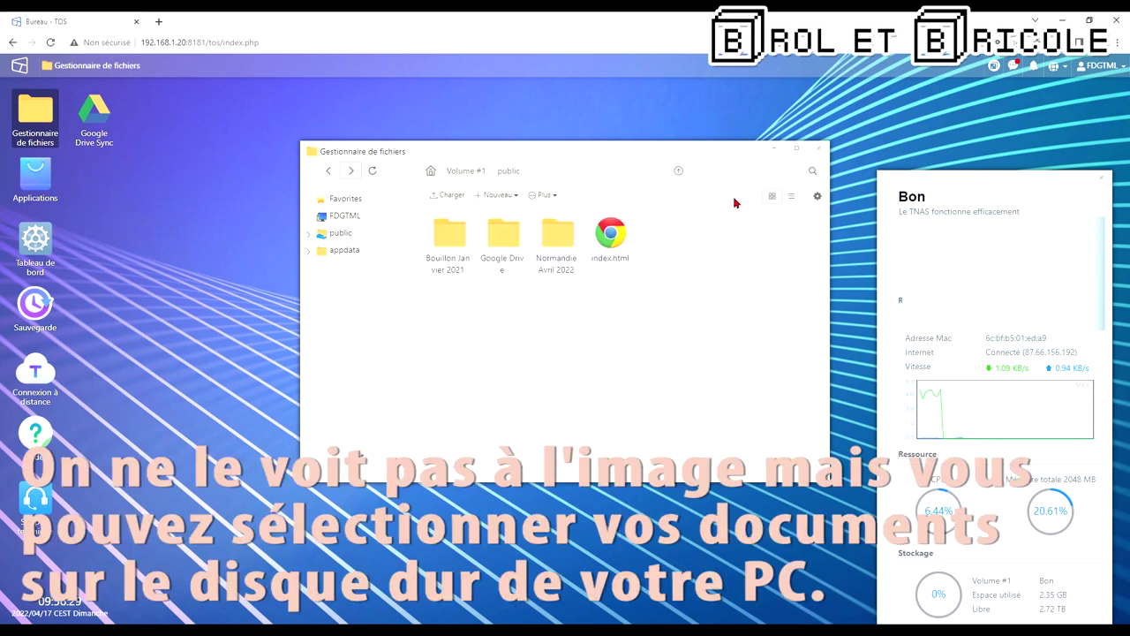
pyautogui.click(438, 199)
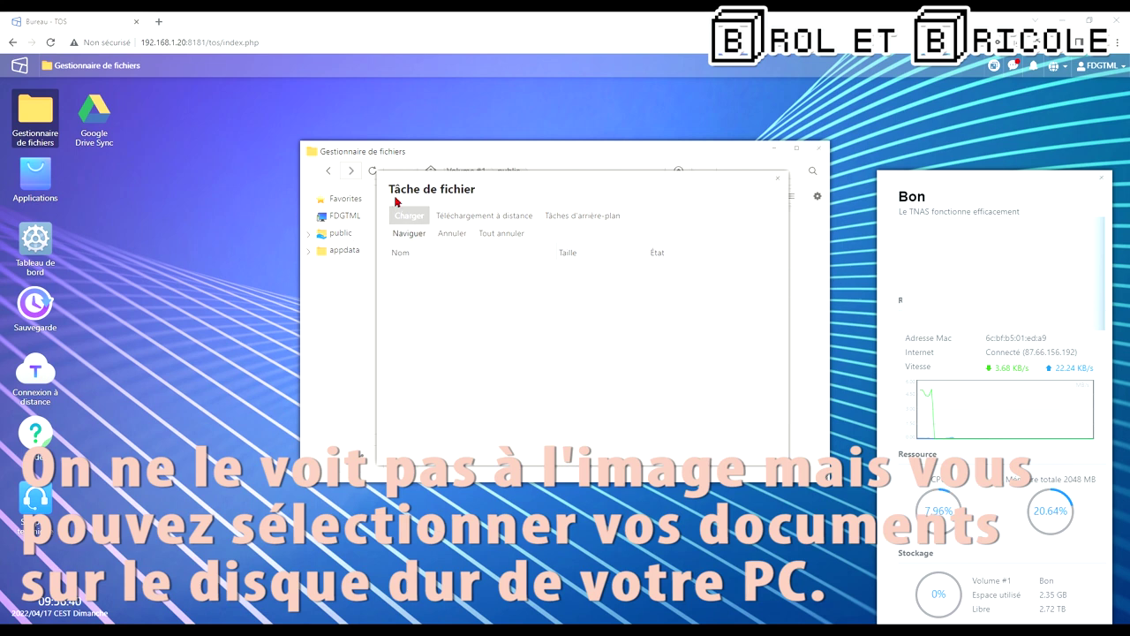
pyautogui.doubleClick(471, 316)
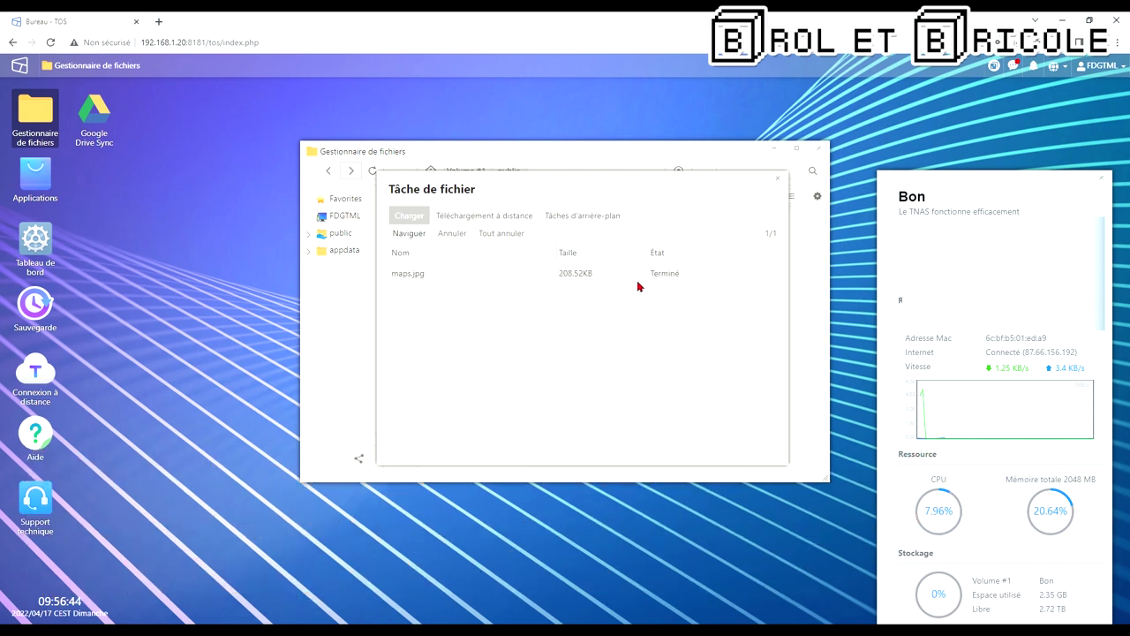
pyautogui.click(777, 180)
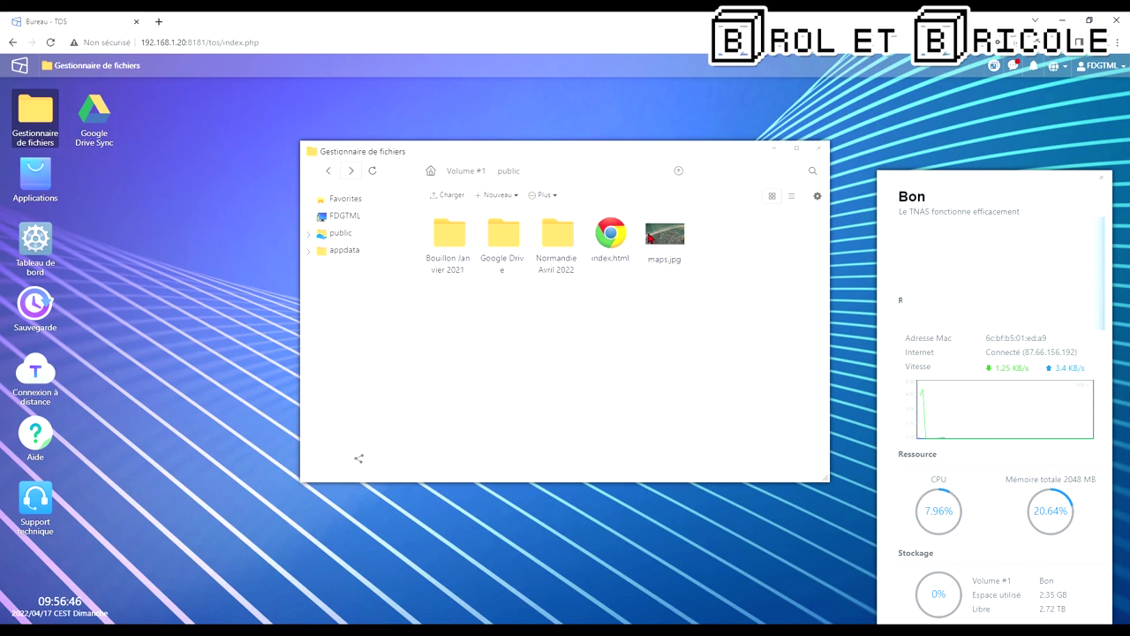
# Preview the maps.jpg image in the public folder and check the options for creating new files and folders.
pyautogui.click(667, 241)
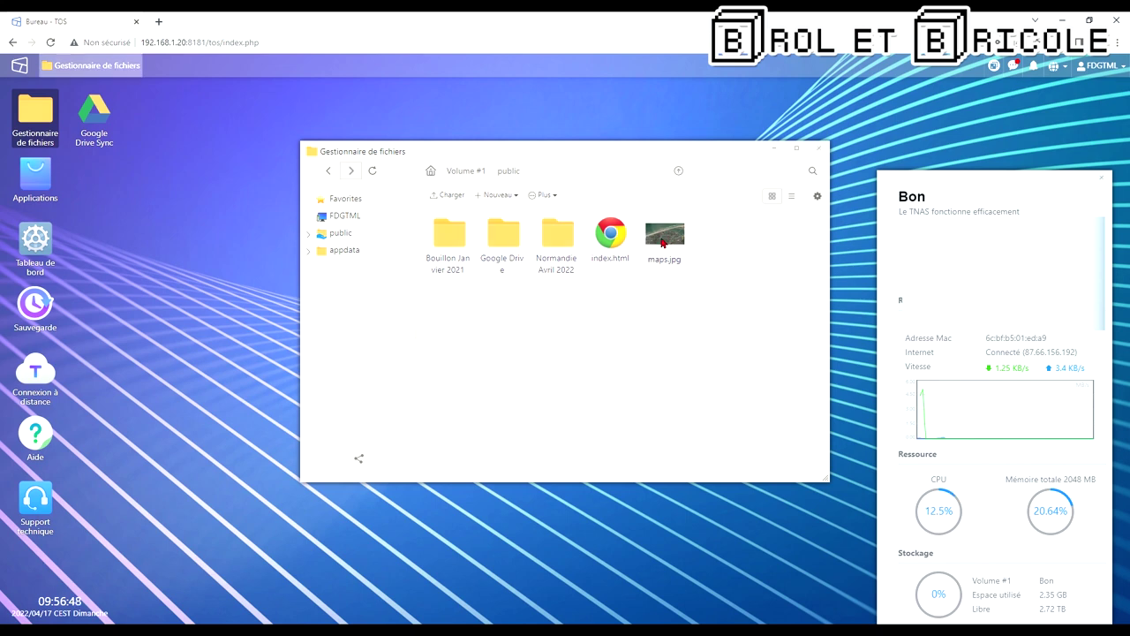
pyautogui.doubleClick(664, 243)
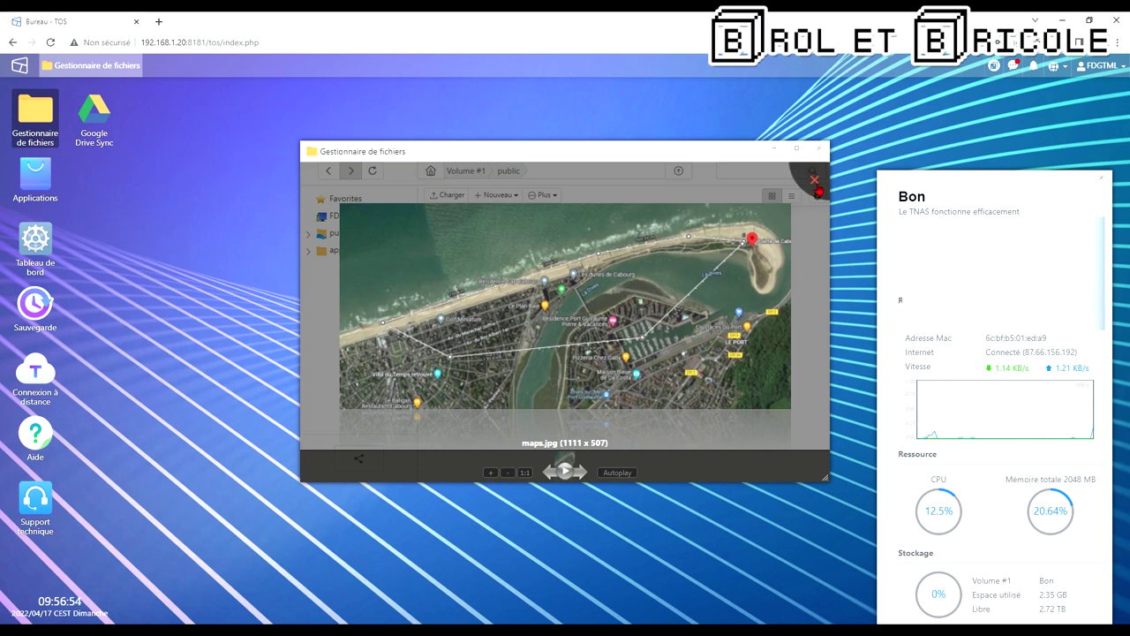
pyautogui.click(814, 181)
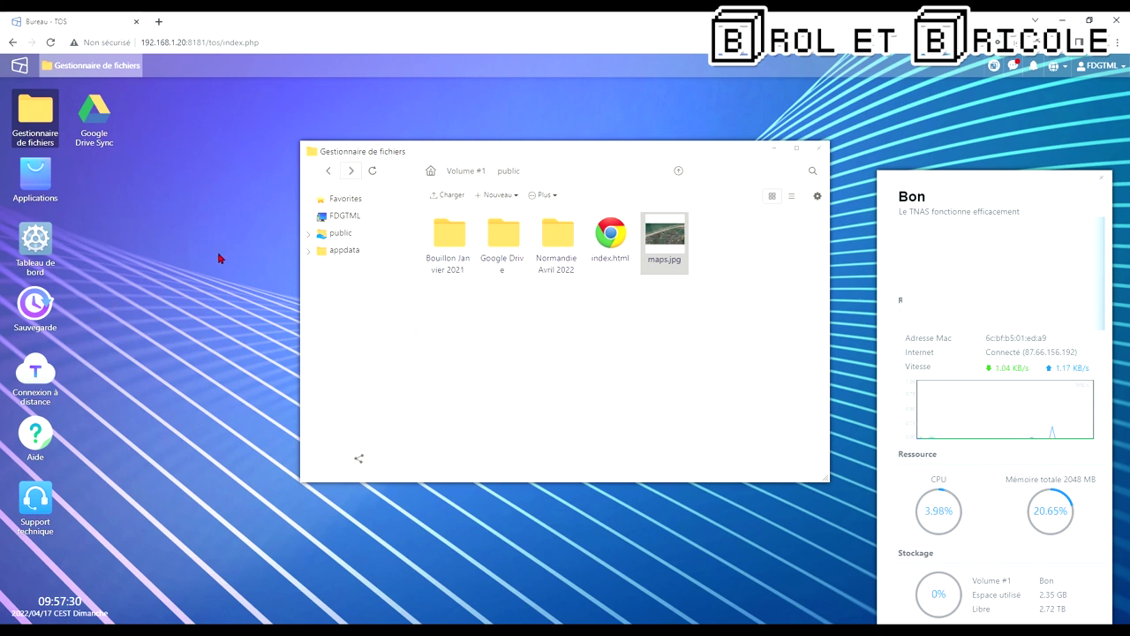
pyautogui.click(516, 198)
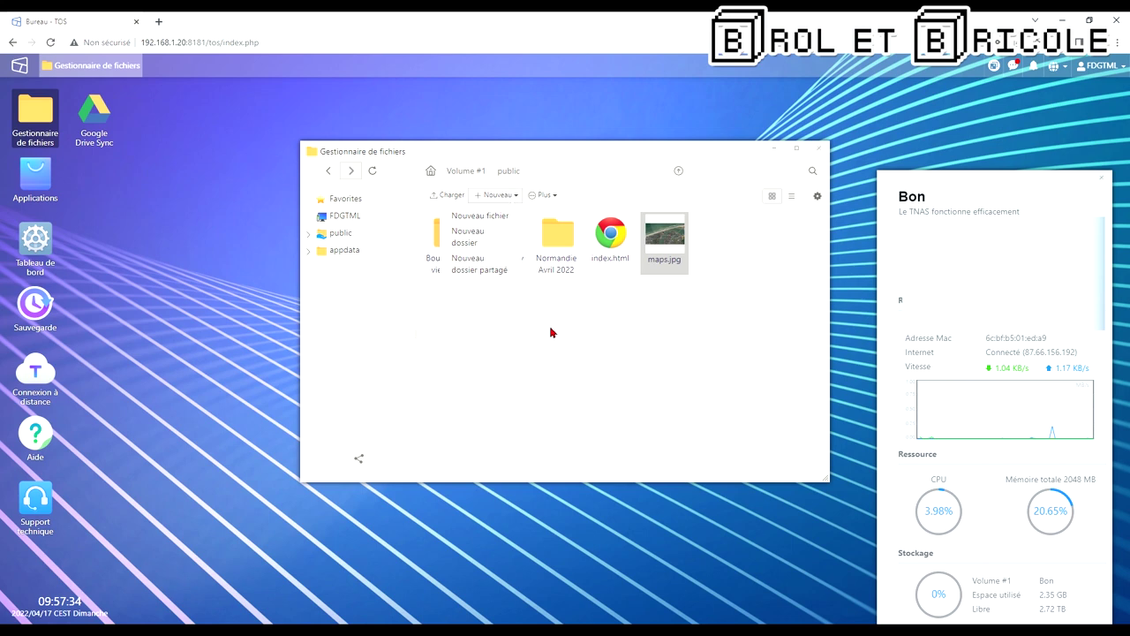
pyautogui.click(520, 385)
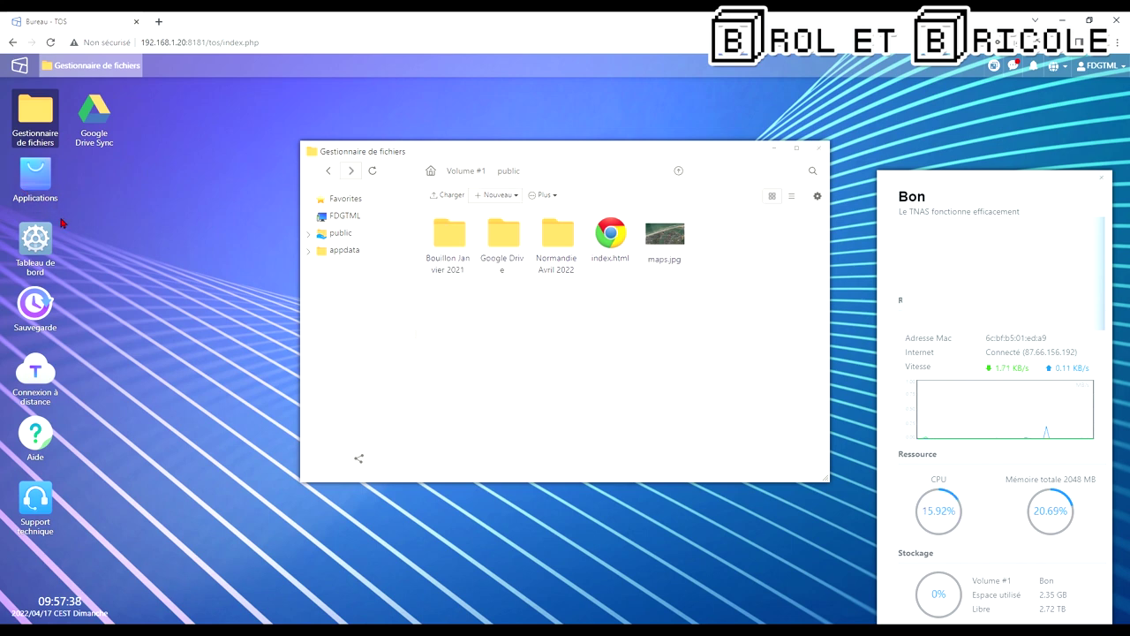
# Browse the full catalogue of installable applications and open the Beta category.
pyautogui.doubleClick(44, 175)
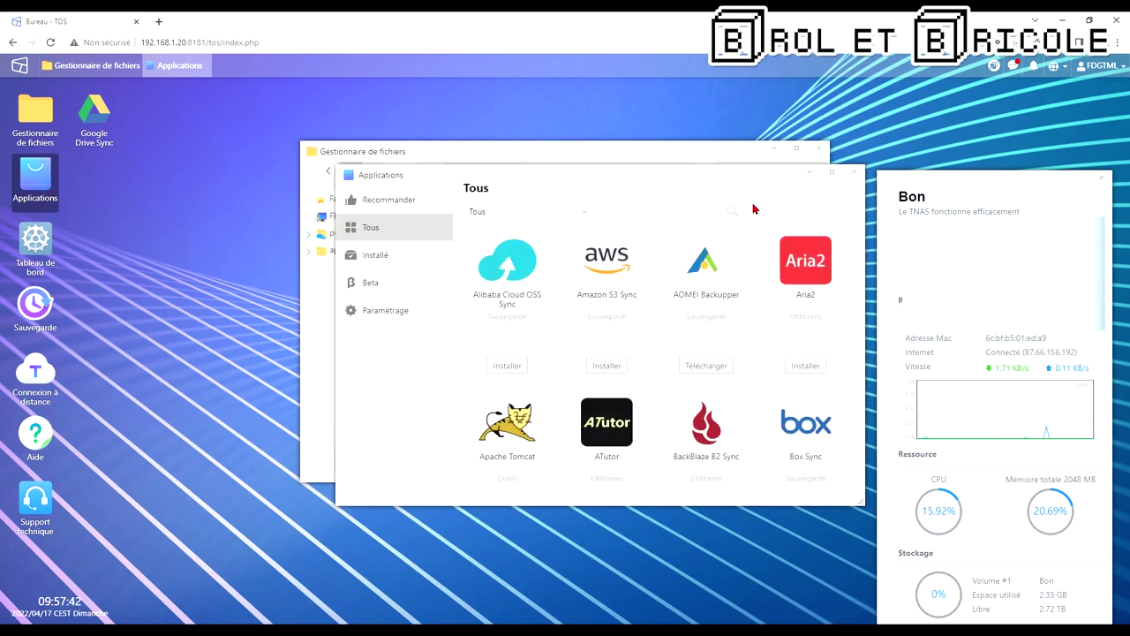
pyautogui.scroll(-3, 609, 265)
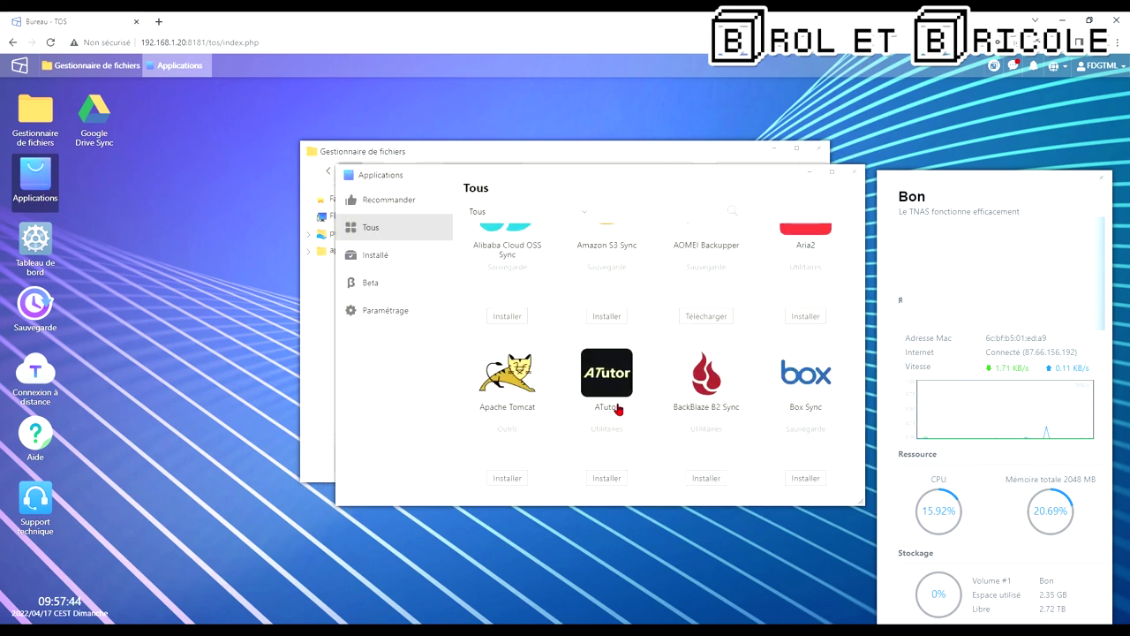
pyautogui.scroll(4, 644, 397)
pyautogui.scroll(-7, 640, 389)
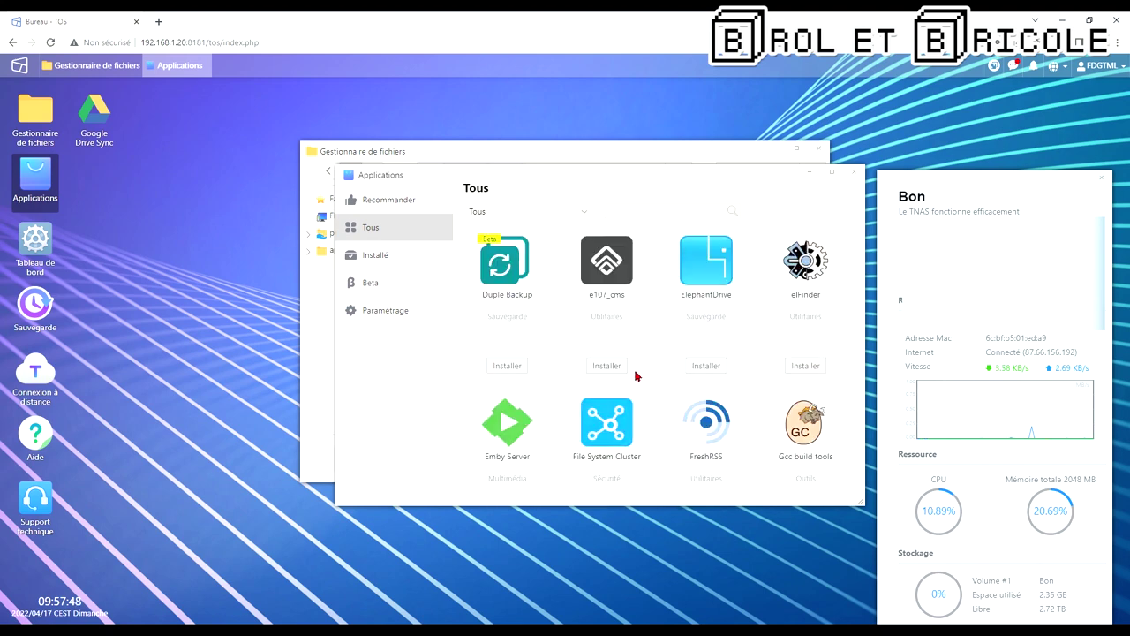
pyautogui.scroll(-5, 635, 375)
pyautogui.scroll(2, 686, 352)
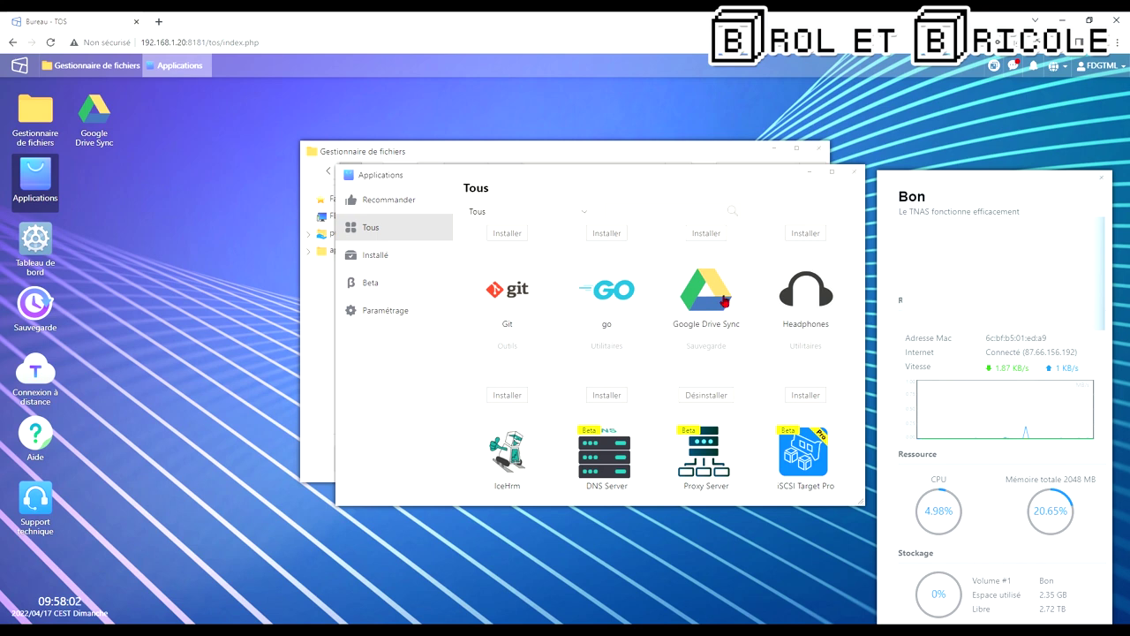
pyautogui.scroll(-2, 724, 302)
pyautogui.scroll(-2, 729, 317)
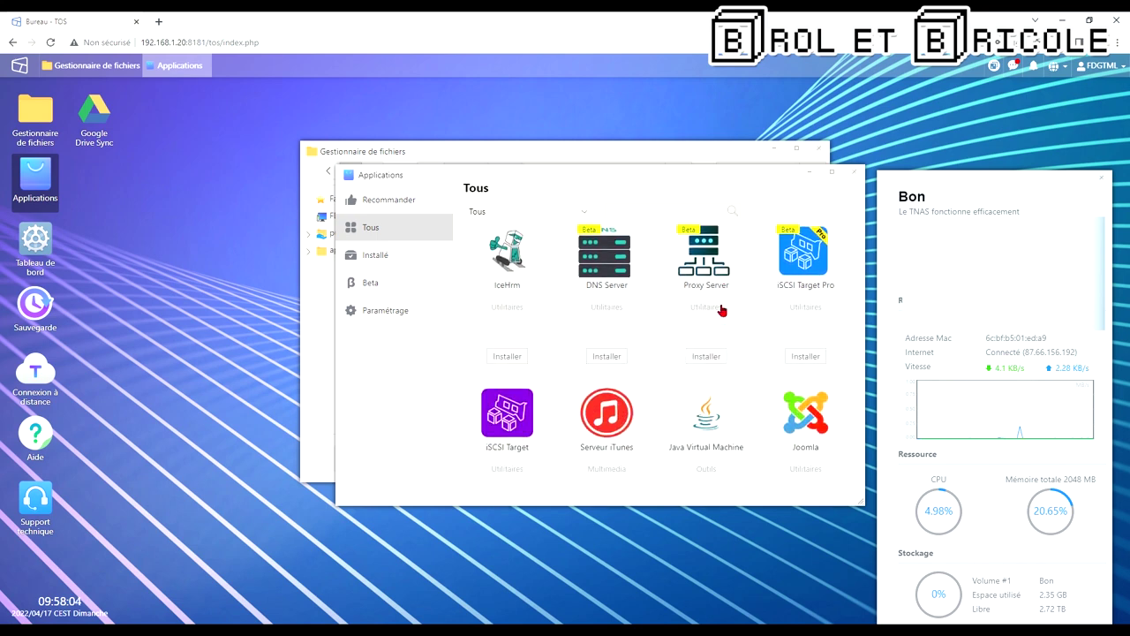
pyautogui.scroll(-4, 719, 309)
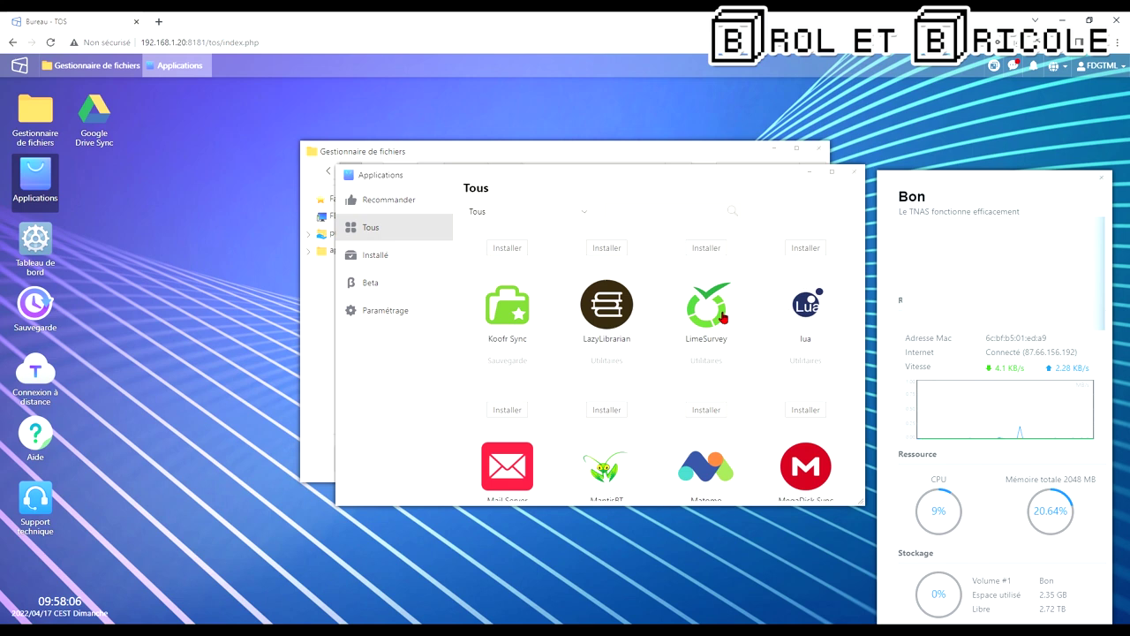
pyautogui.scroll(-6, 724, 304)
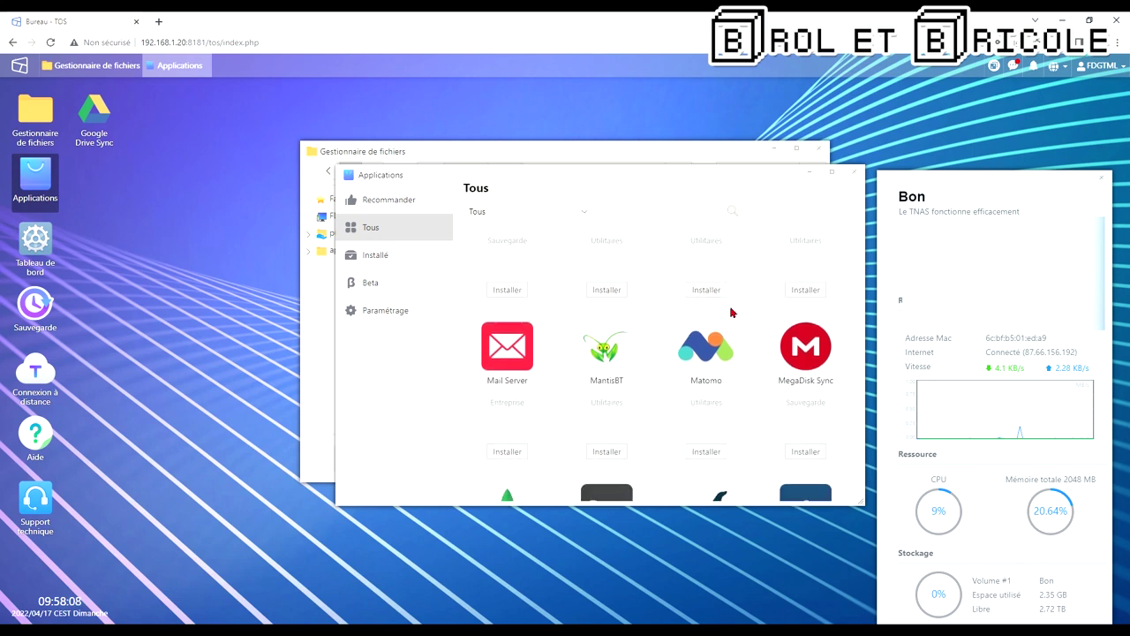
pyautogui.scroll(-6, 732, 309)
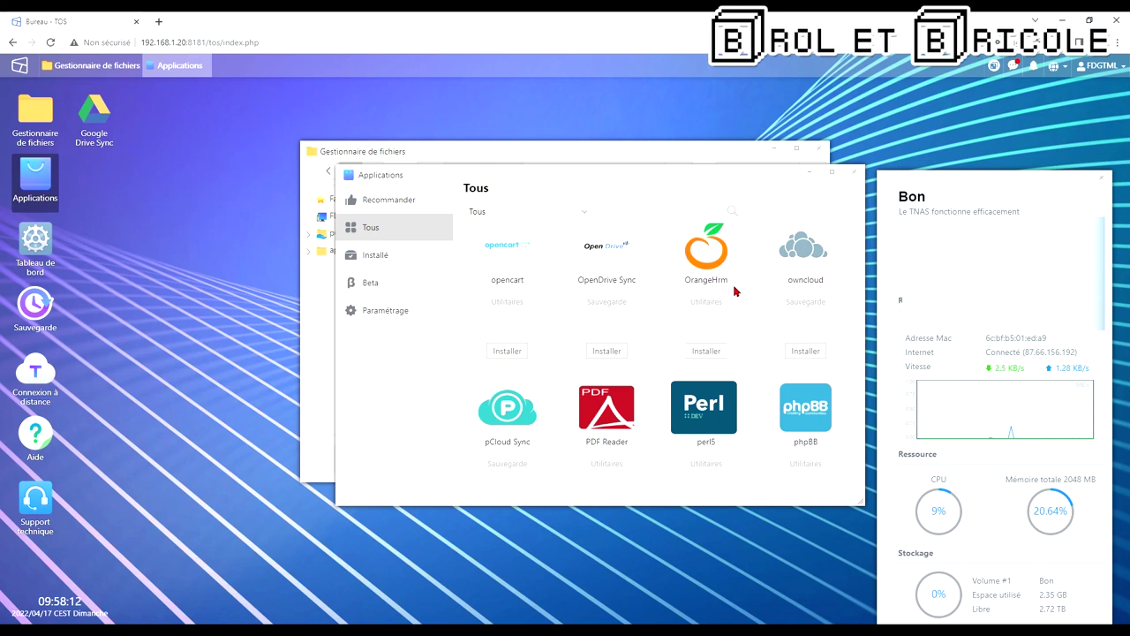
pyautogui.scroll(-4, 712, 344)
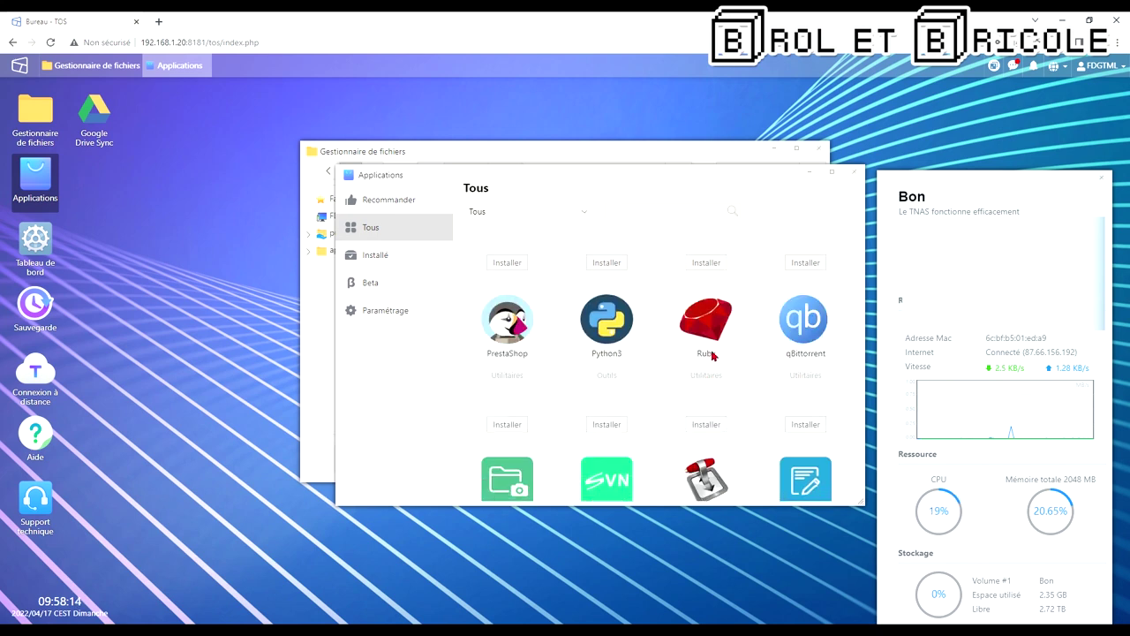
pyautogui.scroll(-3, 712, 355)
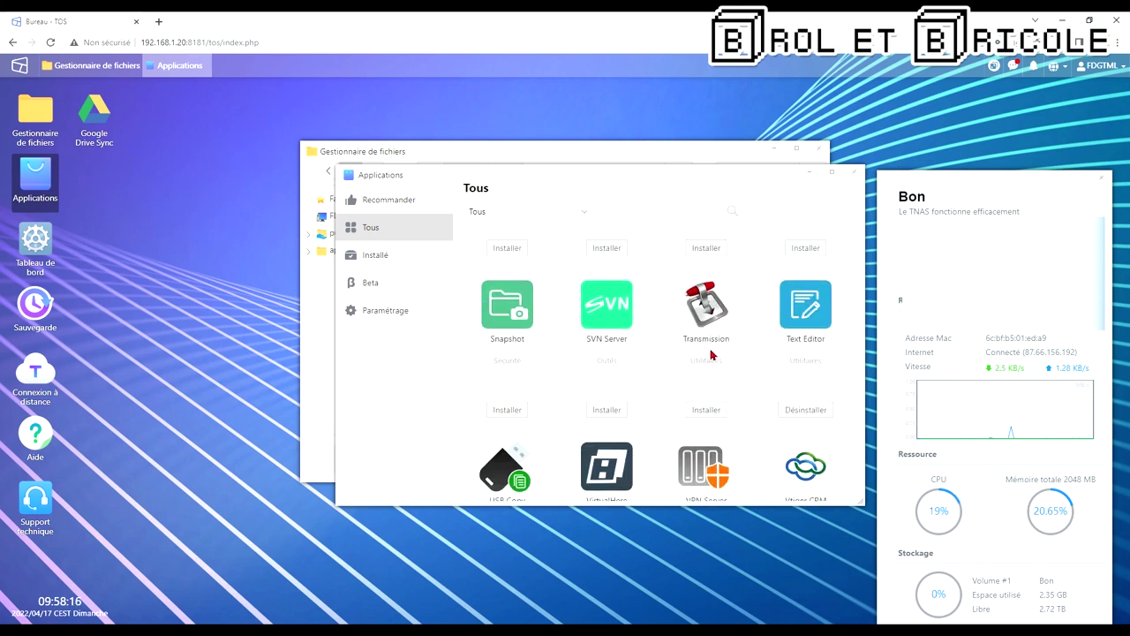
pyautogui.scroll(-3, 712, 355)
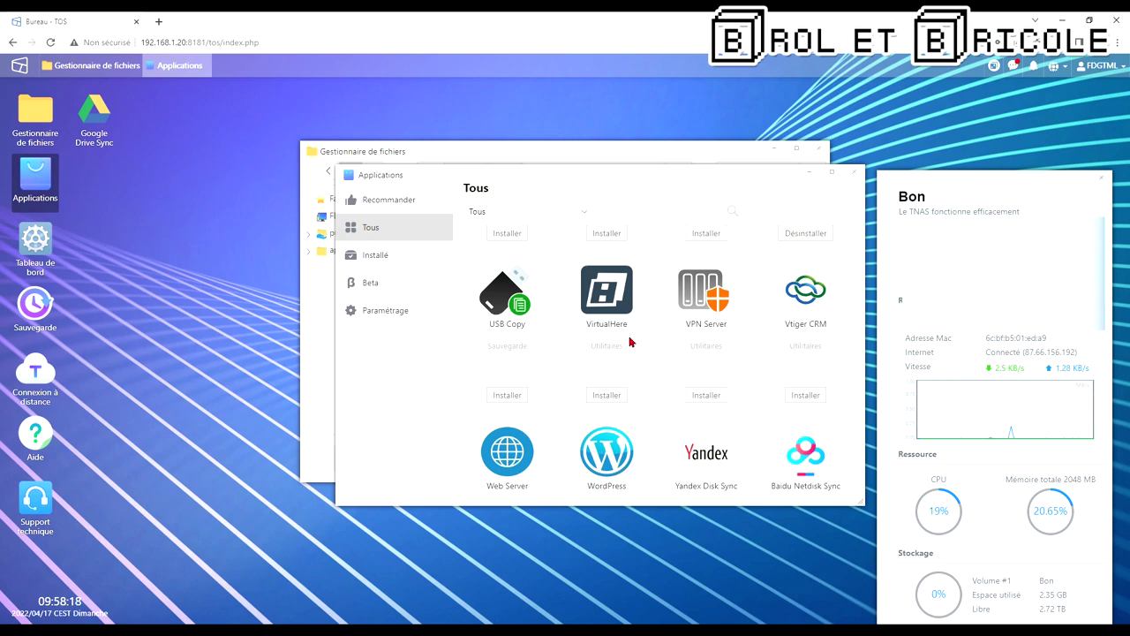
pyautogui.scroll(-3, 577, 321)
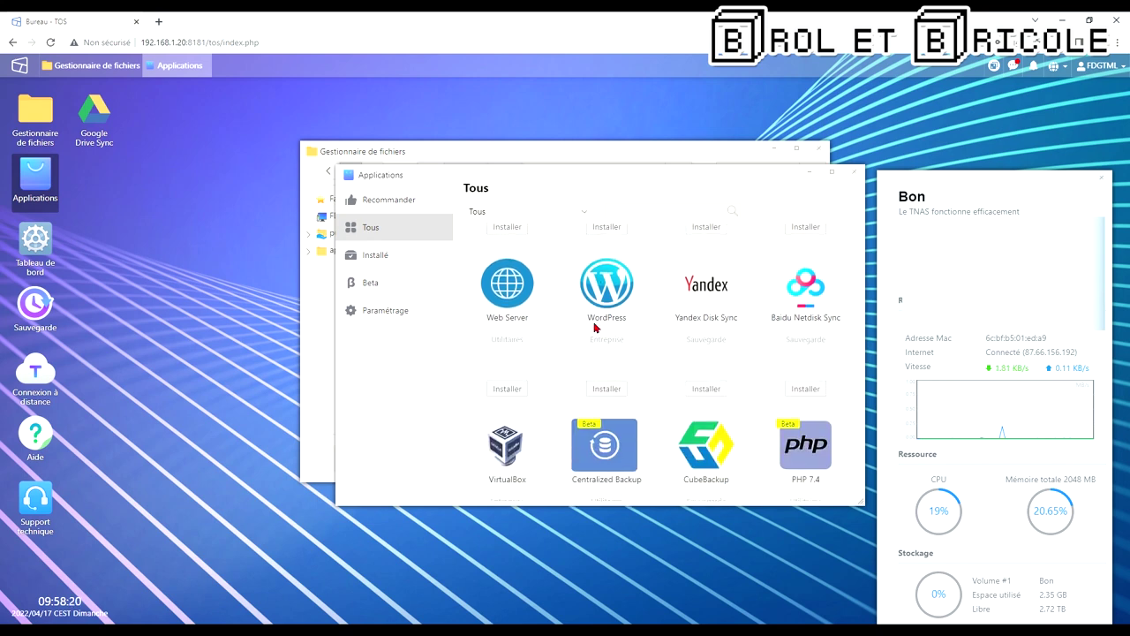
pyautogui.scroll(-3, 598, 326)
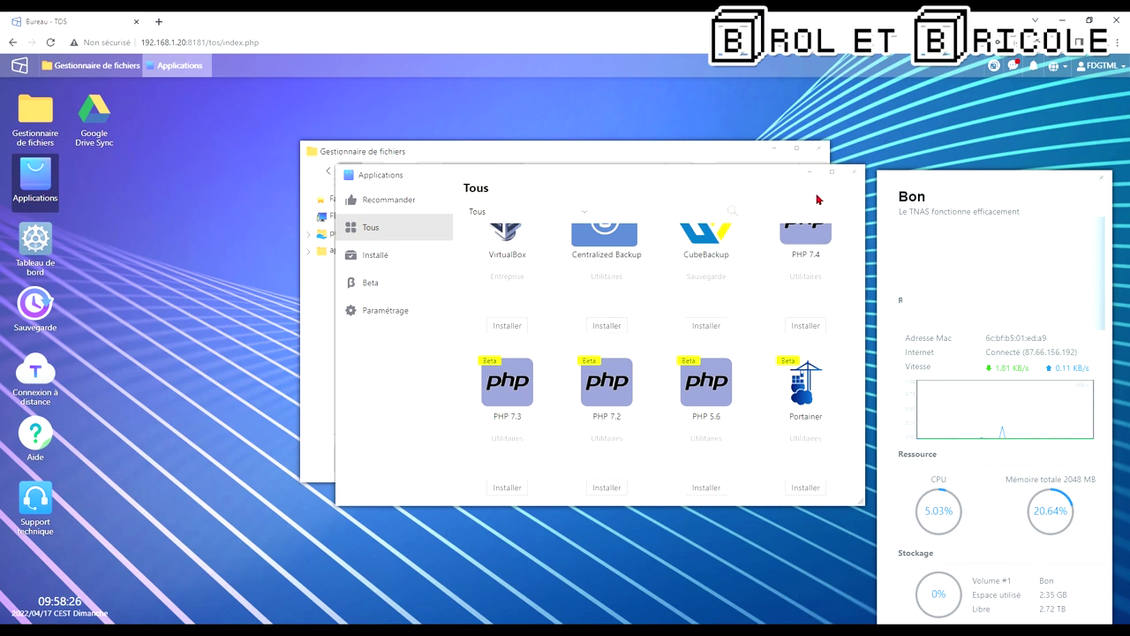
pyautogui.scroll(3, 706, 300)
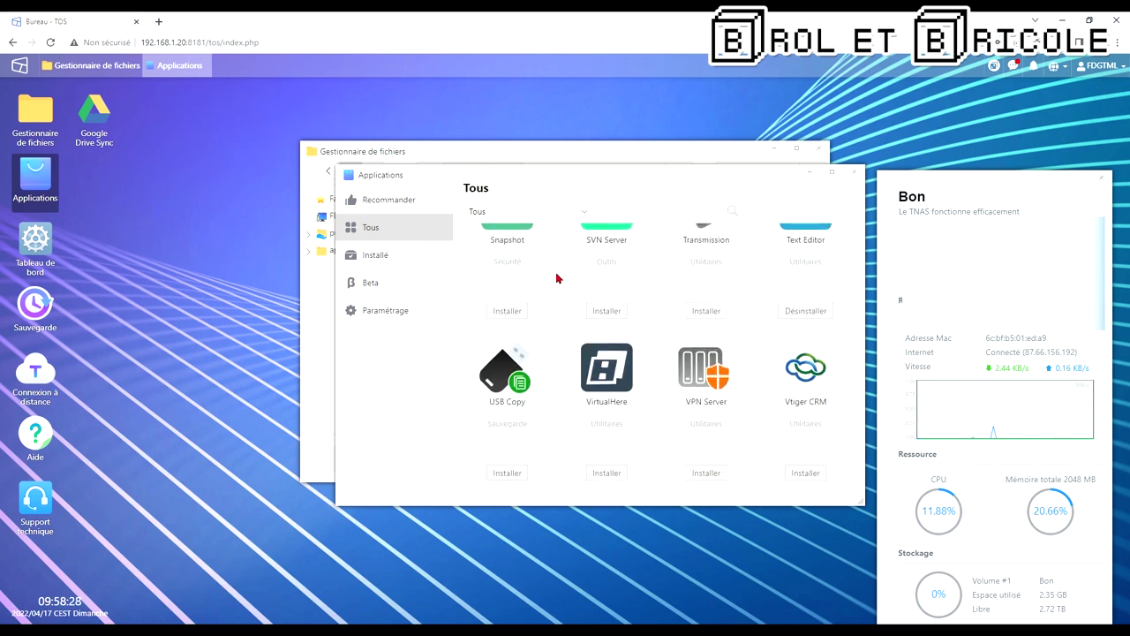
pyautogui.click(414, 290)
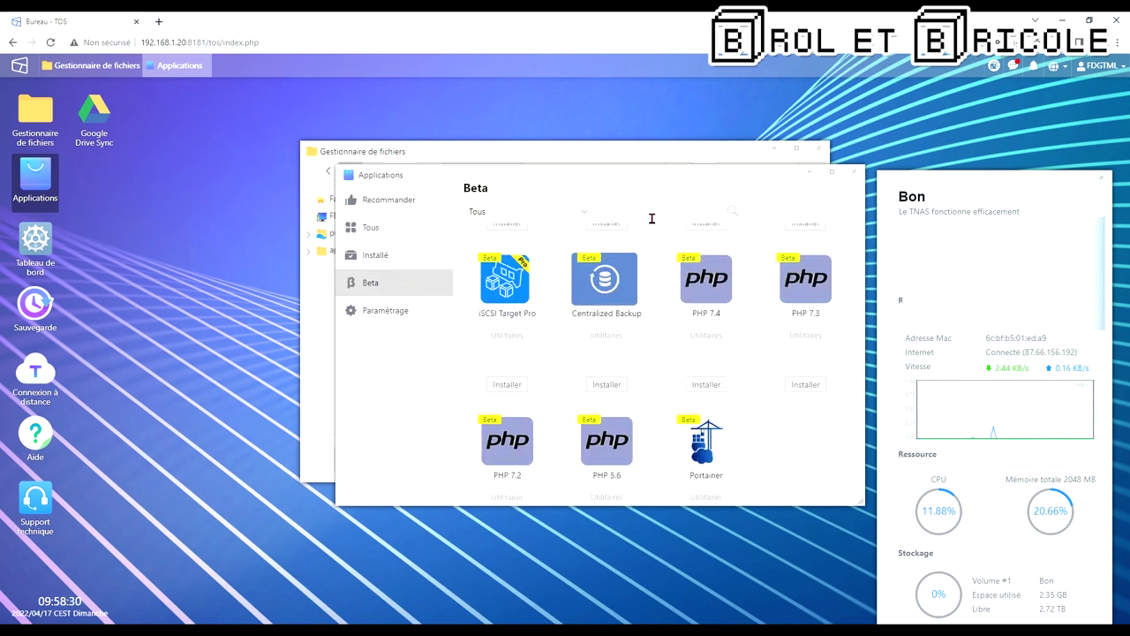
# Review the installed and recommended applications and the Paramétrage options of the application catalogue, closing the catalogue when finished.
pyautogui.click(373, 256)
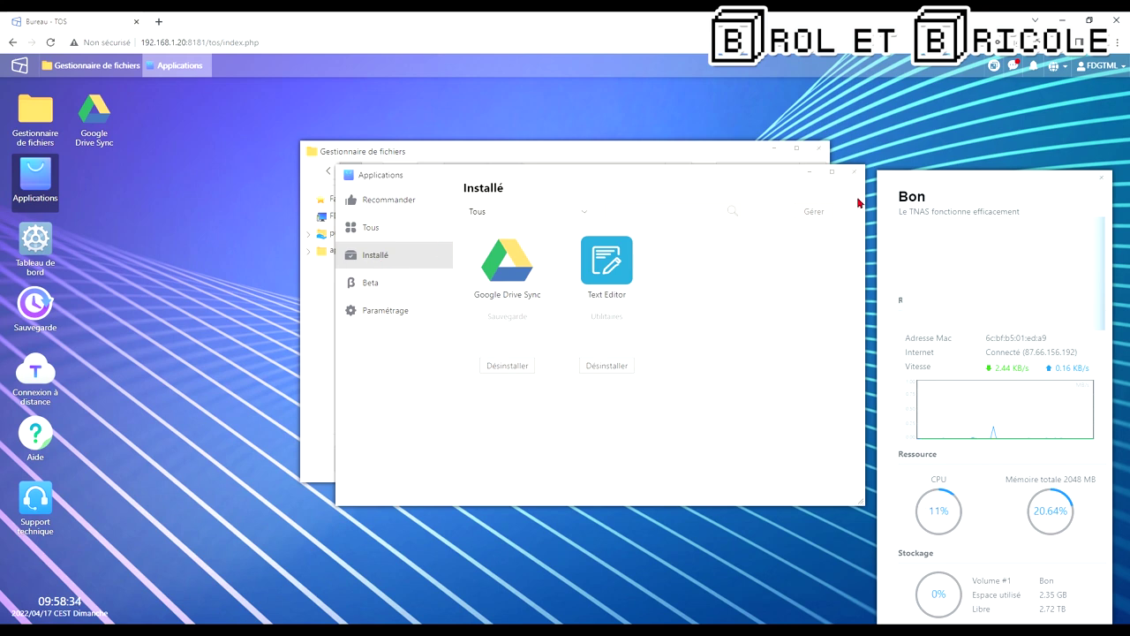
pyautogui.click(425, 208)
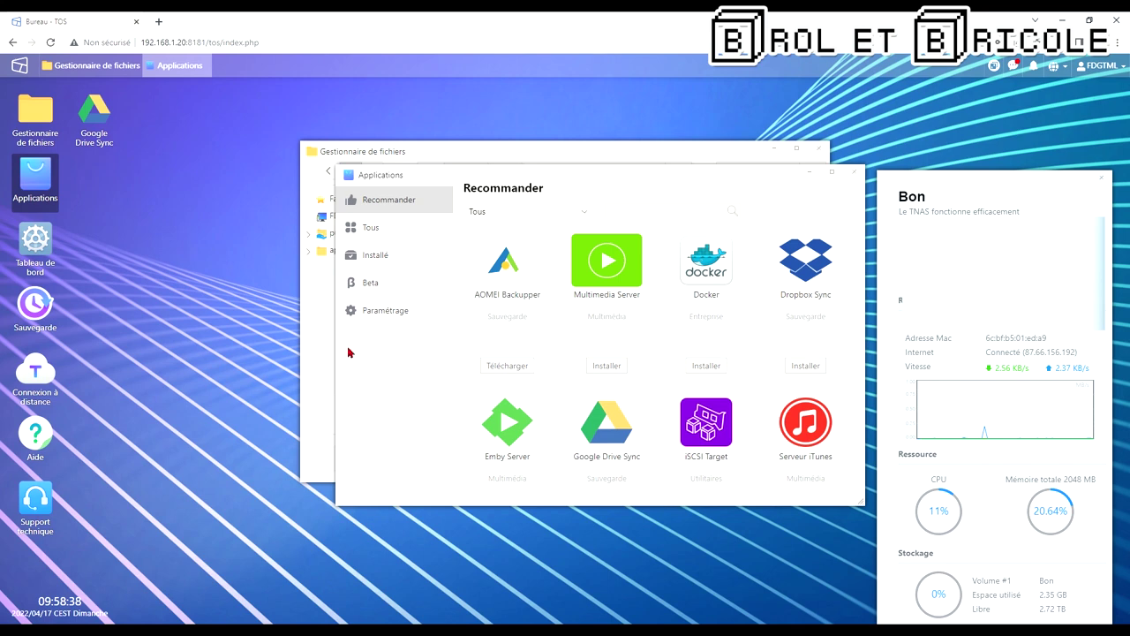
pyautogui.click(413, 316)
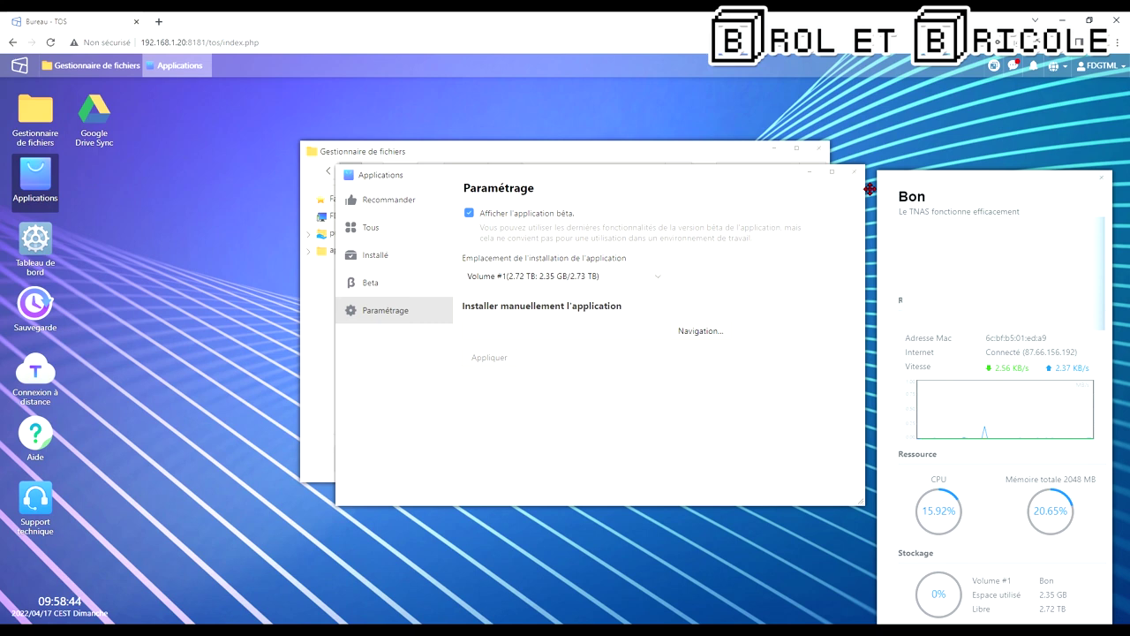
pyautogui.click(375, 203)
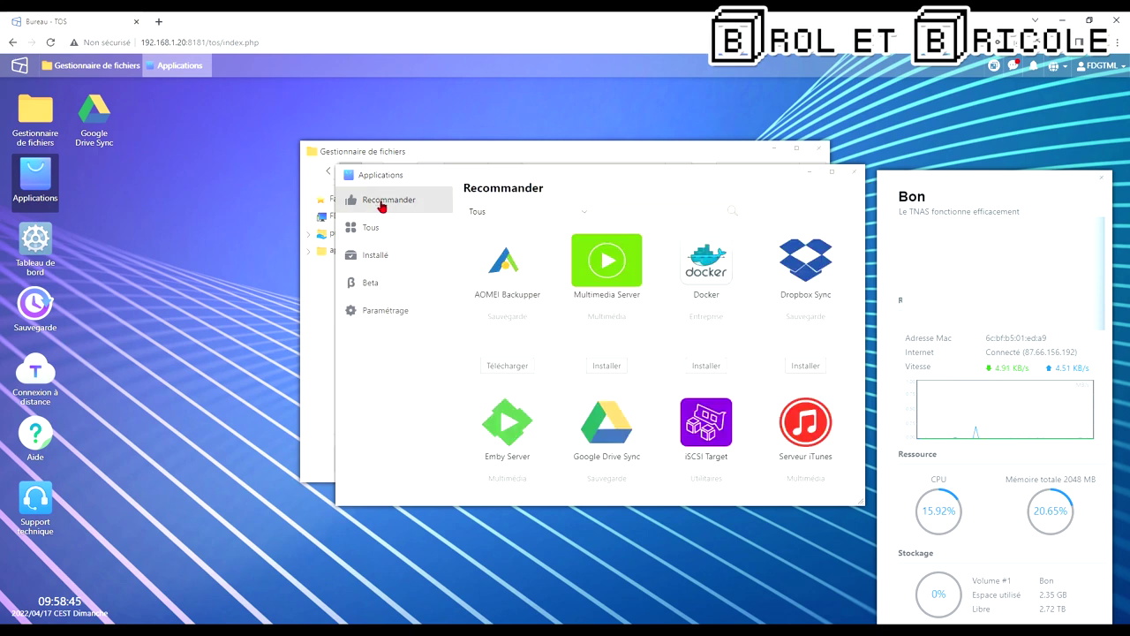
pyautogui.click(827, 177)
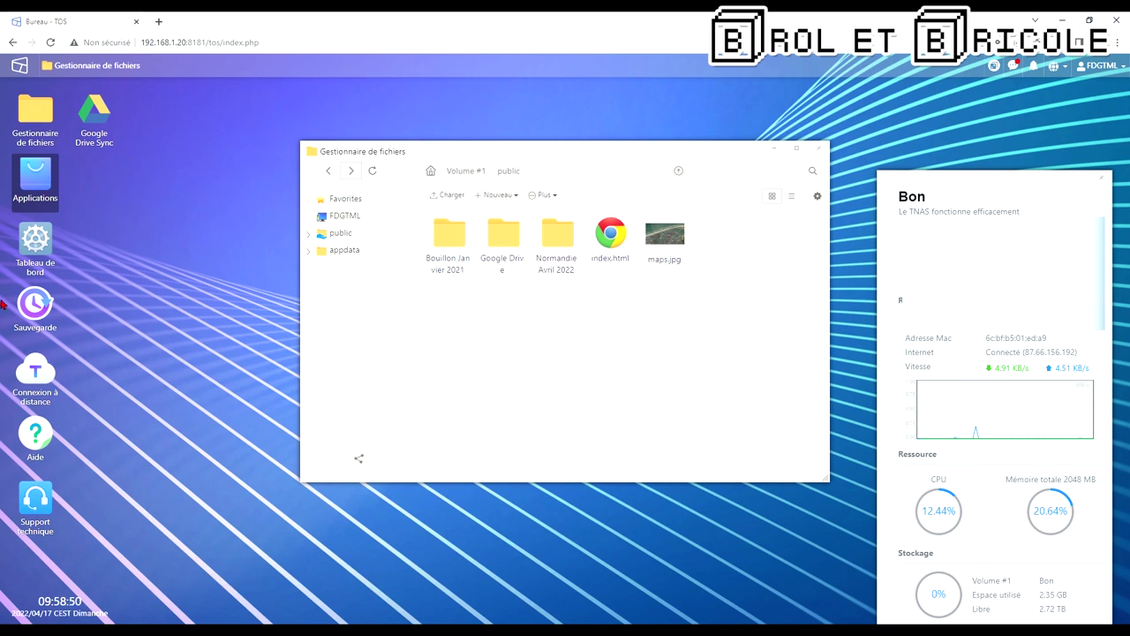
# Examine the user accounts under Utilisateur in the Tableau de bord and close it.
pyautogui.click(36, 243)
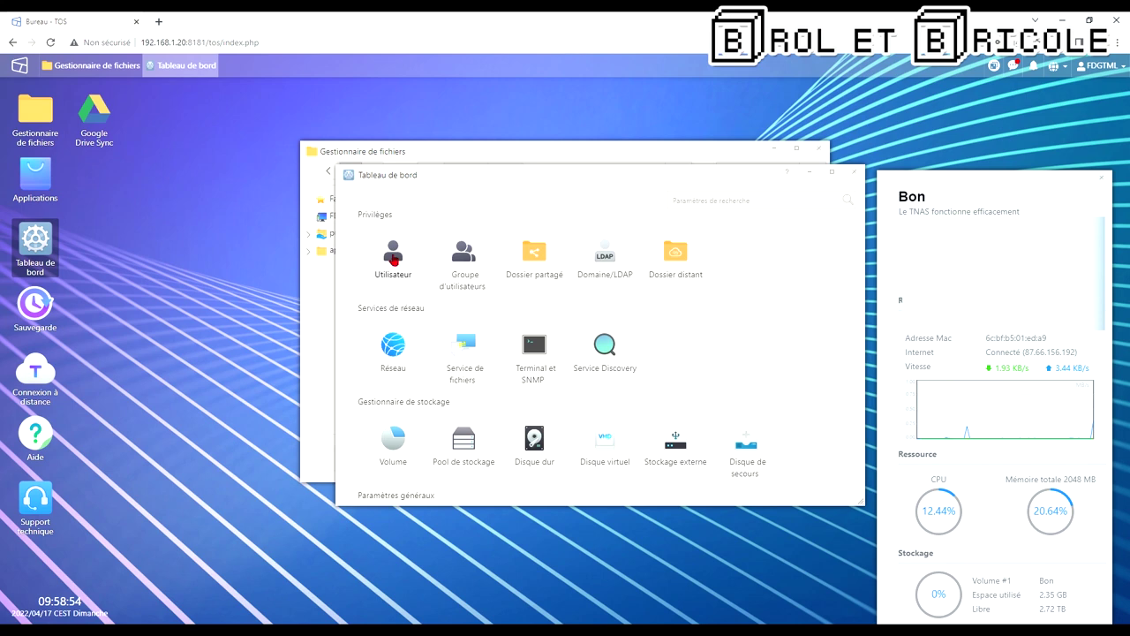
pyautogui.click(393, 256)
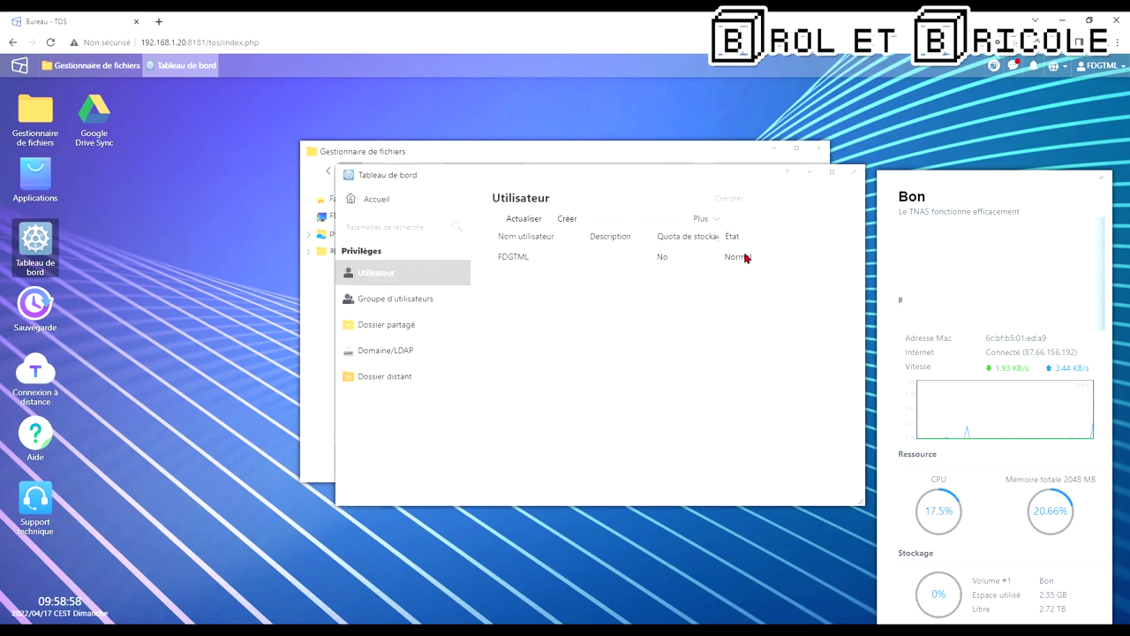
pyautogui.click(855, 172)
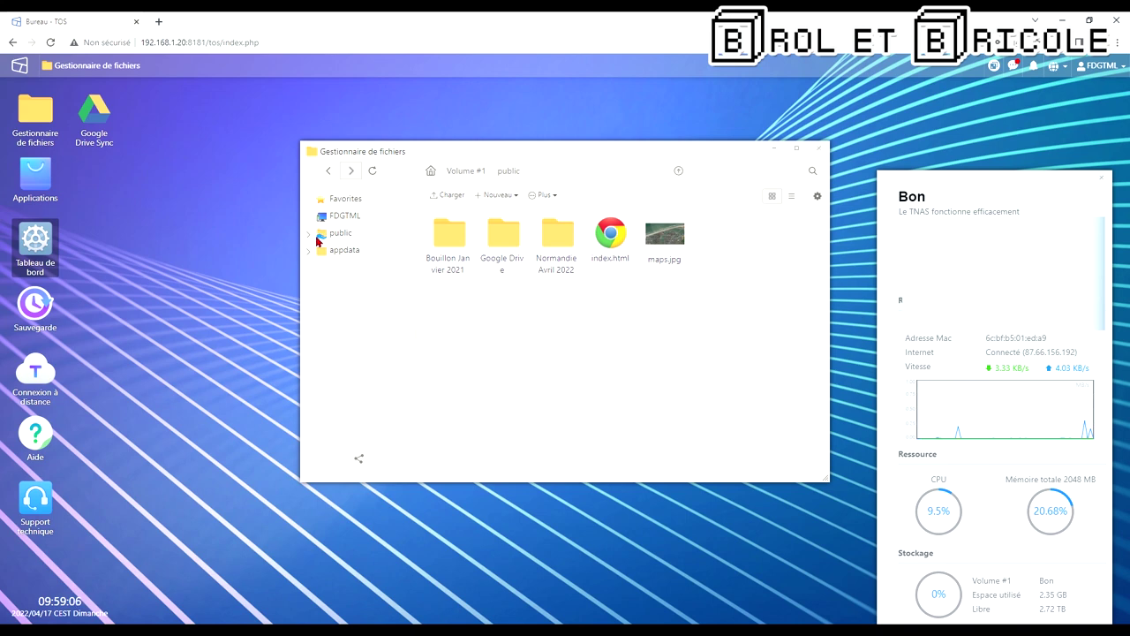
# Look through all Tableau de bord categories, inspect the Dossier partagé settings, and close the window.
pyautogui.click(44, 244)
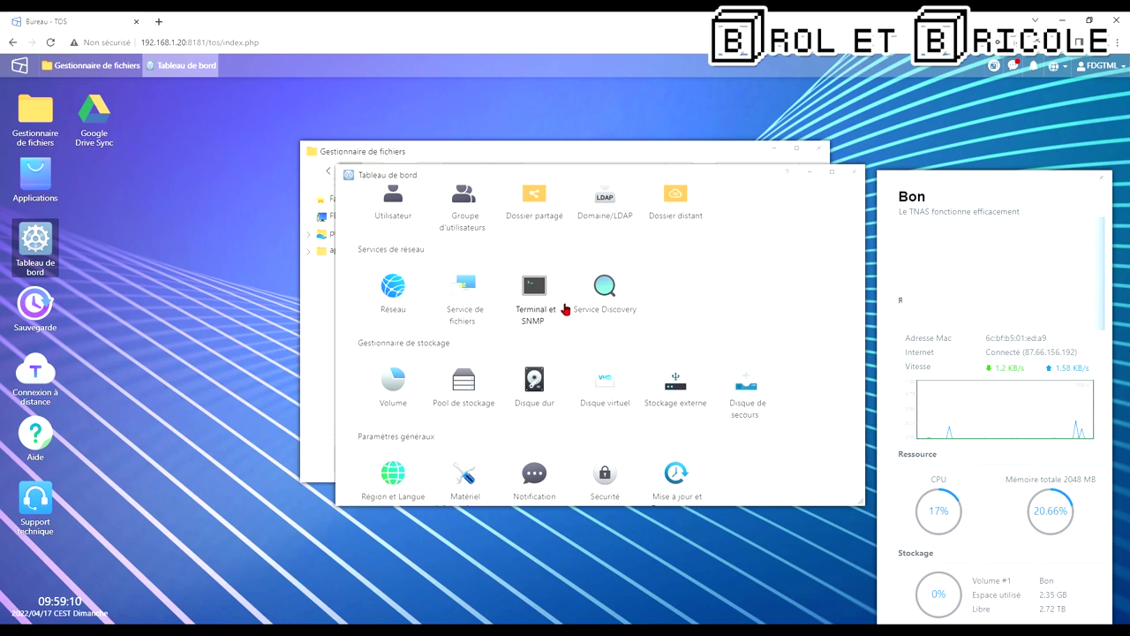
pyautogui.scroll(-3, 566, 311)
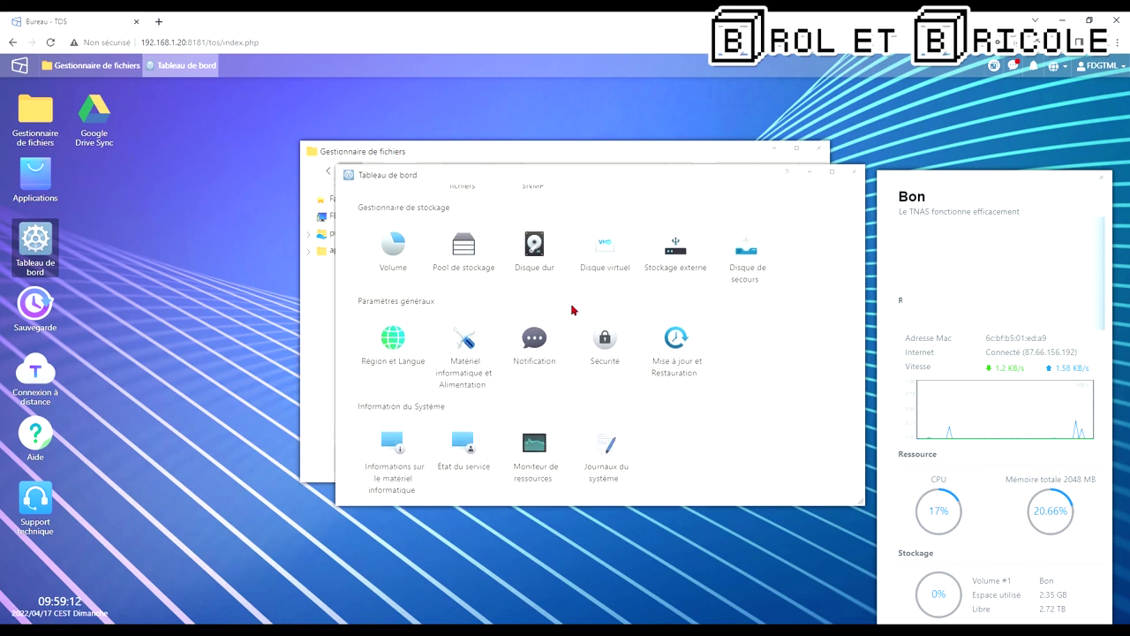
pyautogui.scroll(4, 576, 314)
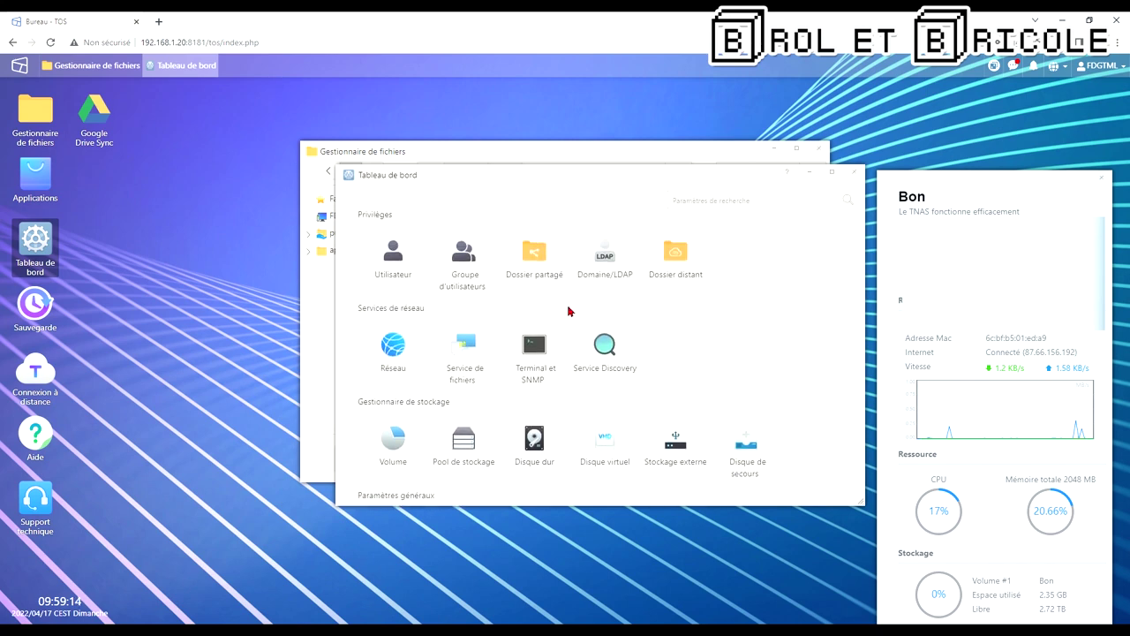
pyautogui.click(532, 255)
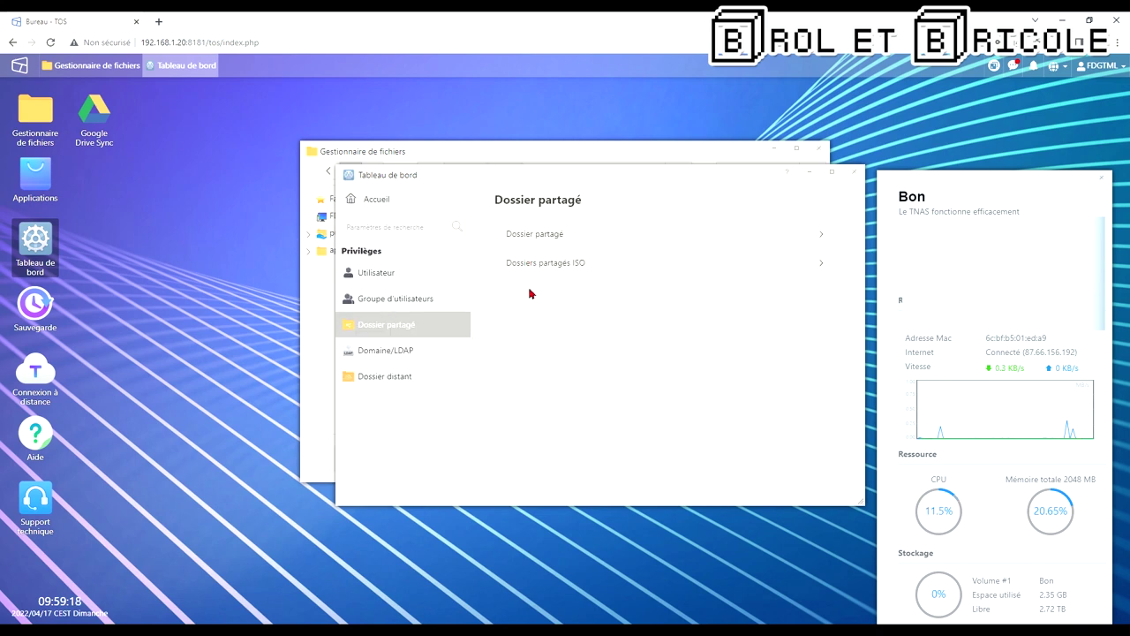
pyautogui.click(853, 176)
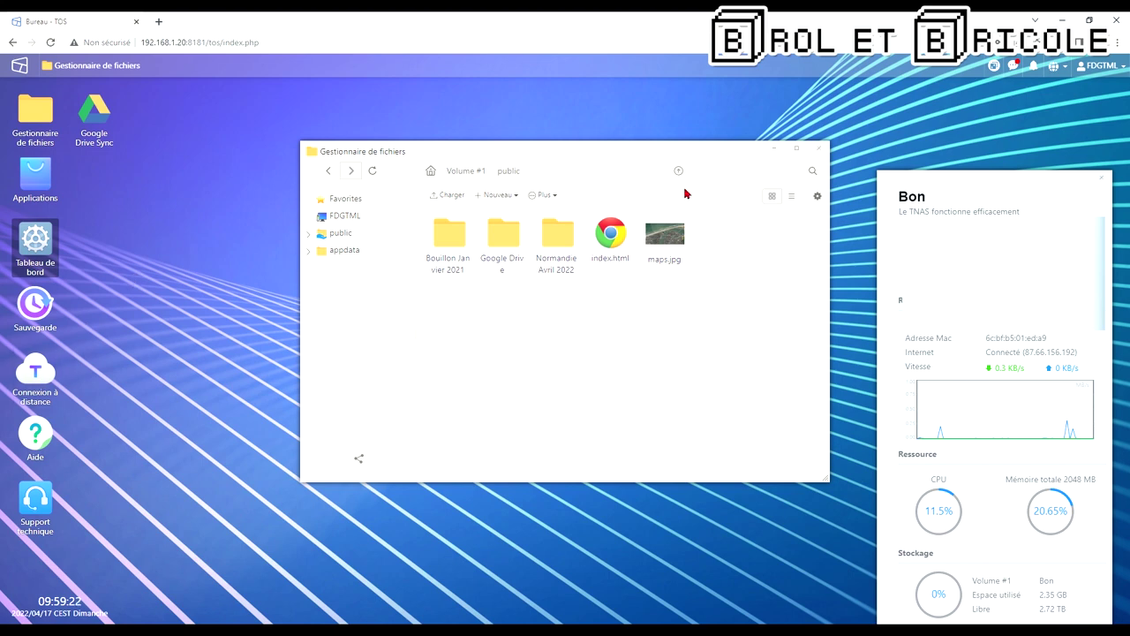
# Disable TNAS.online remote access, apply the change, and clear the open windows from the desktop.
pyautogui.click(38, 369)
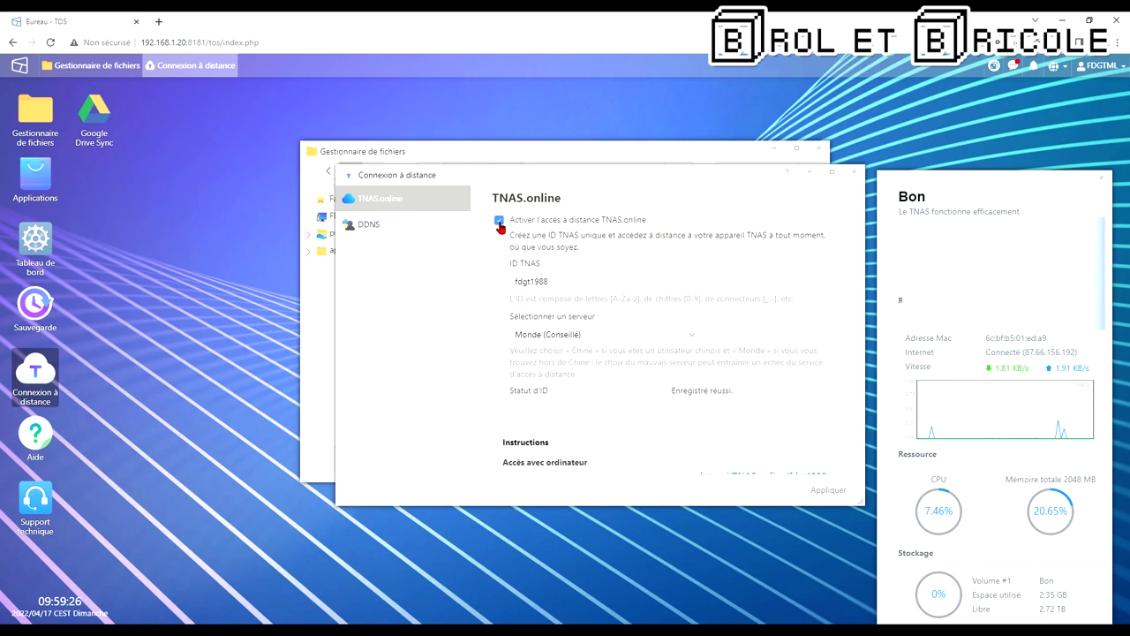
pyautogui.scroll(-3, 612, 385)
pyautogui.scroll(3, 639, 369)
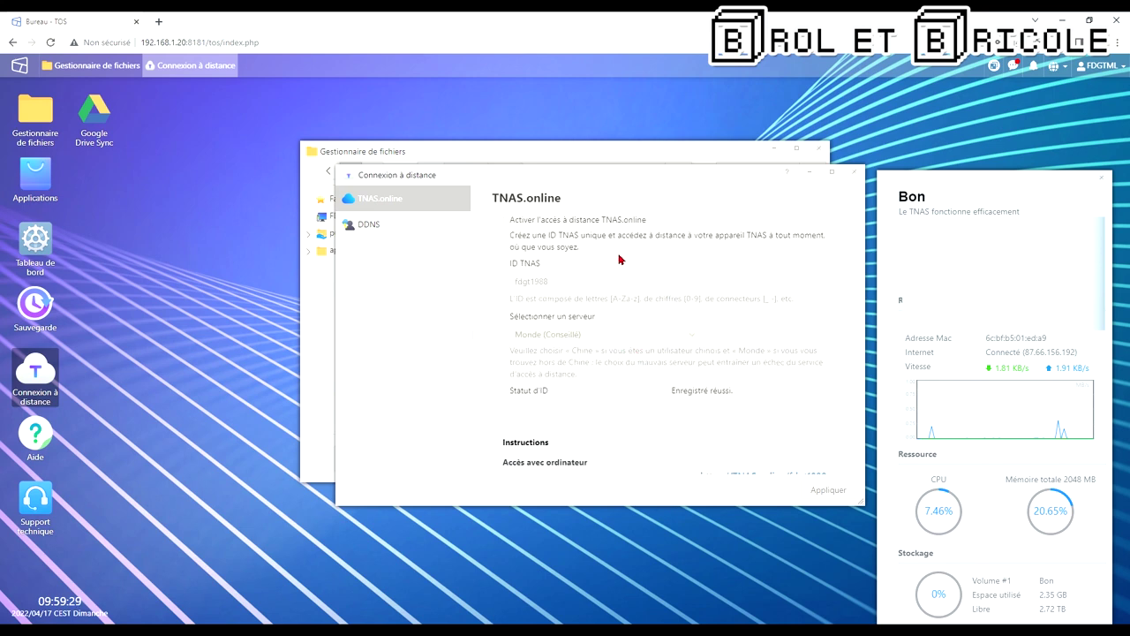
pyautogui.click(825, 489)
pyautogui.click(855, 173)
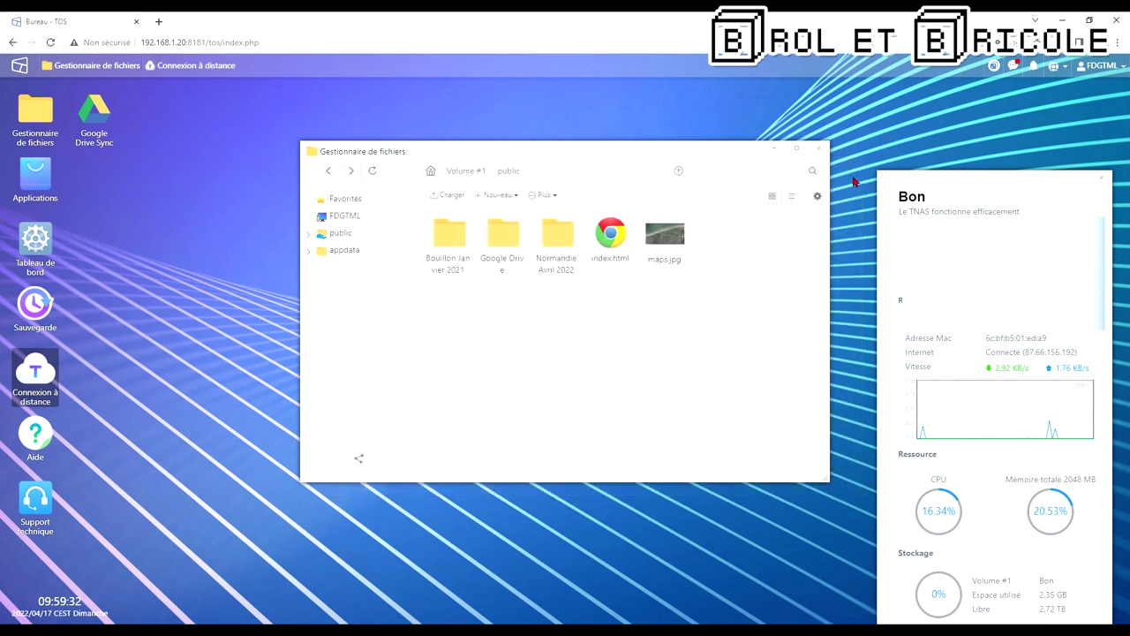
pyautogui.click(786, 152)
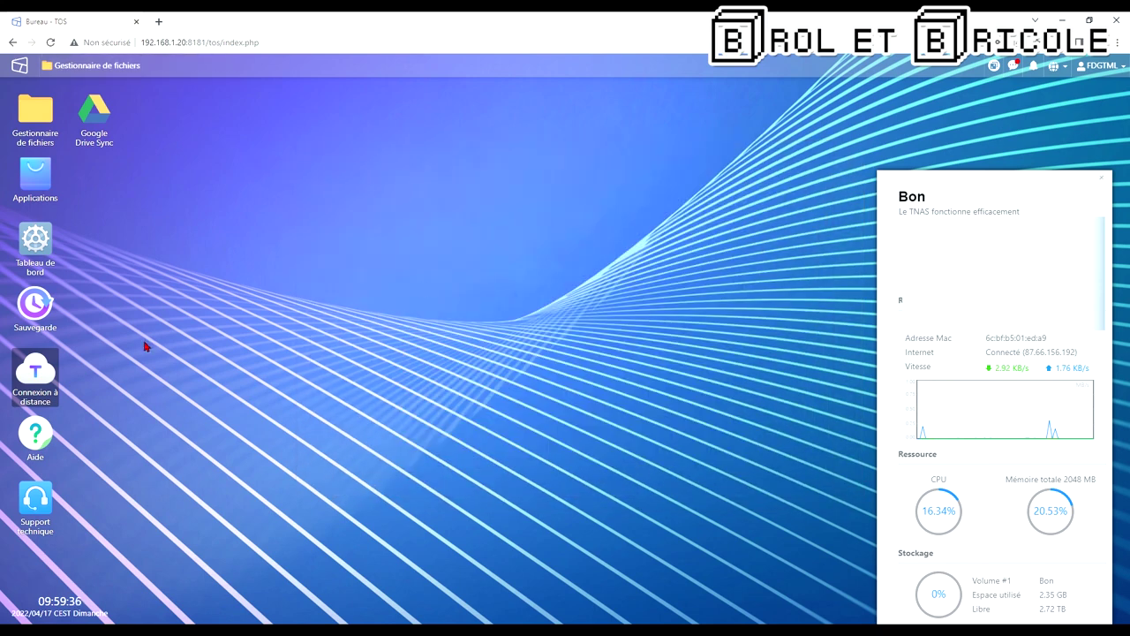
# Activate TNAS.online remote access in the Connexion à distance settings and enter the device's unique TNAS ID.
pyautogui.click(25, 364)
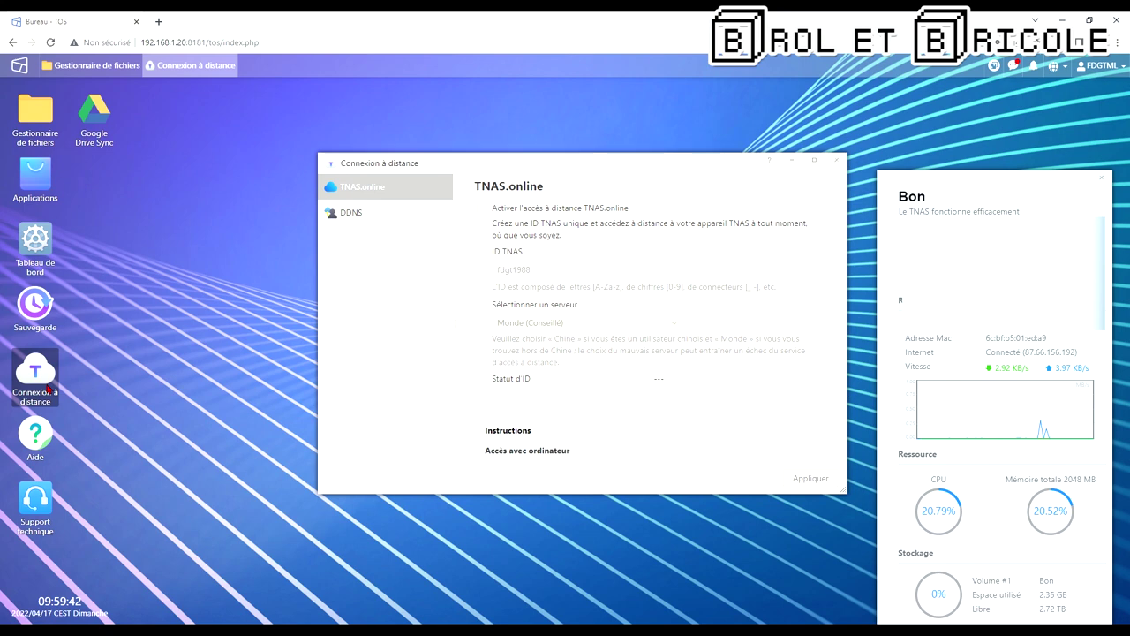
pyautogui.click(483, 209)
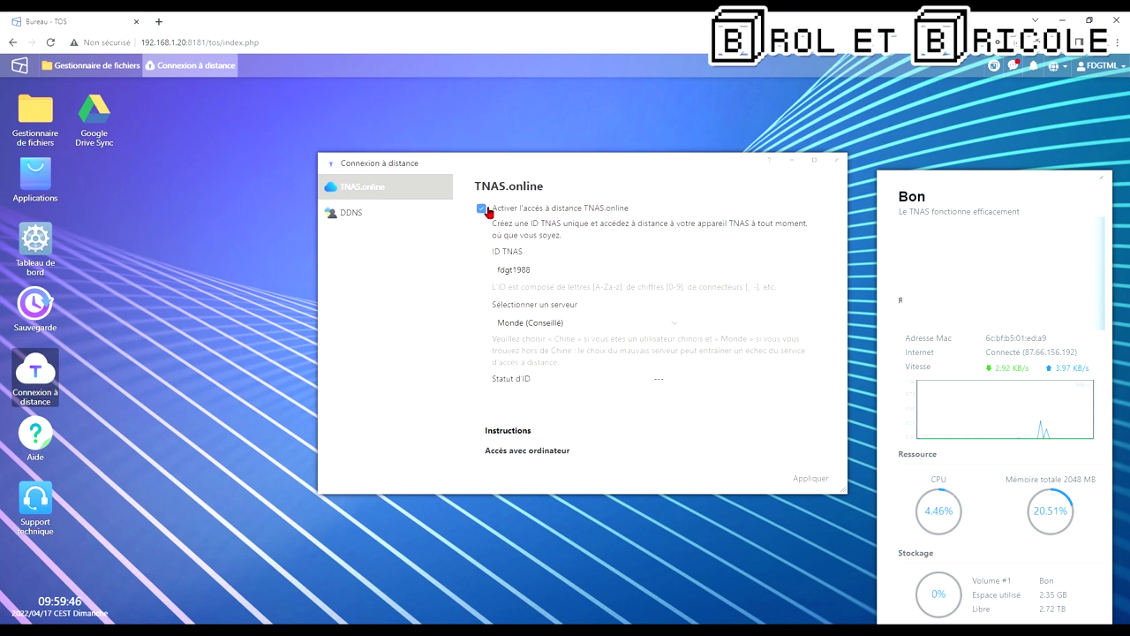
pyautogui.moveTo(545, 279); pyautogui.dragTo(393, 244)
pyautogui.write('ezfflksdfn')
pyautogui.press('BackSpace')
pyautogui.press('BackSpace')
pyautogui.press('BackSpace')
pyautogui.press('BackSpace')
pyautogui.press('BackSpace')
pyautogui.press('BackSpace')
pyautogui.press('BackSpace')
pyautogui.press('BackSpace')
pyautogui.press('BackSpace')
pyautogui.write('fdgt')
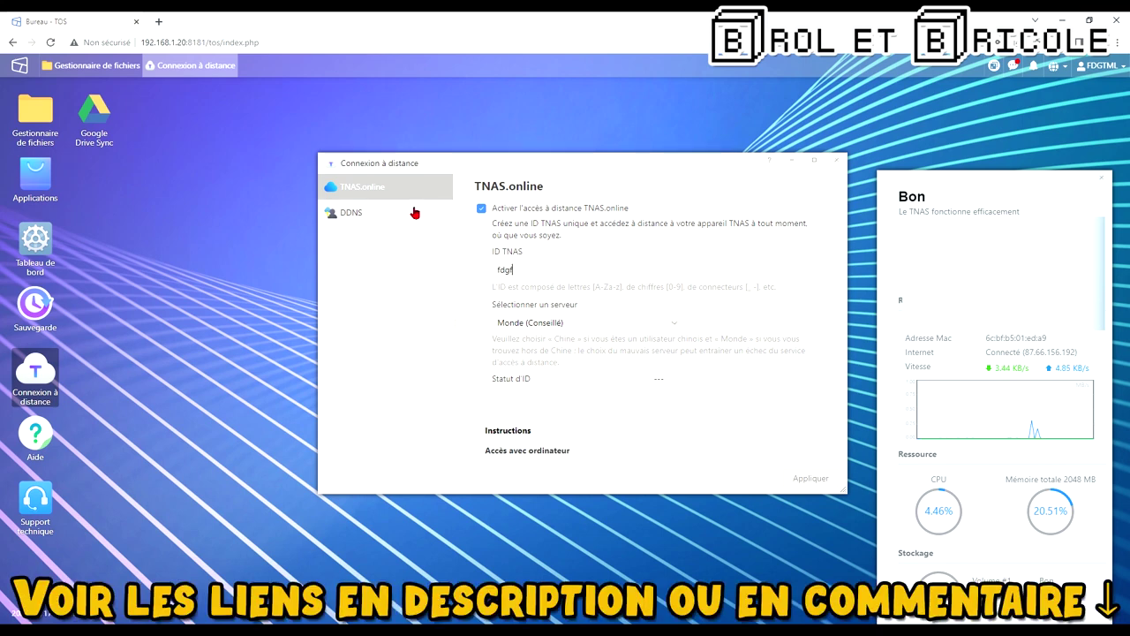
pyautogui.write('1988')
# Keep Monde (Conseillé) as the TNAS.online server and apply the remote access settings.
pyautogui.click(598, 329)
pyautogui.click(588, 389)
pyautogui.scroll(-3, 588, 400)
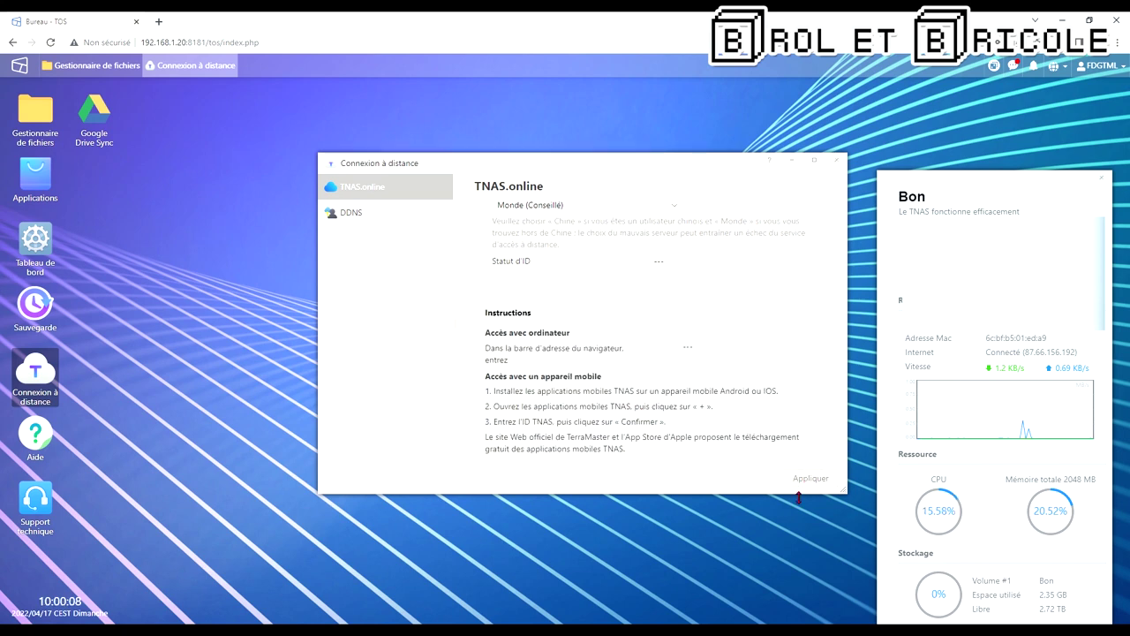
pyautogui.click(805, 479)
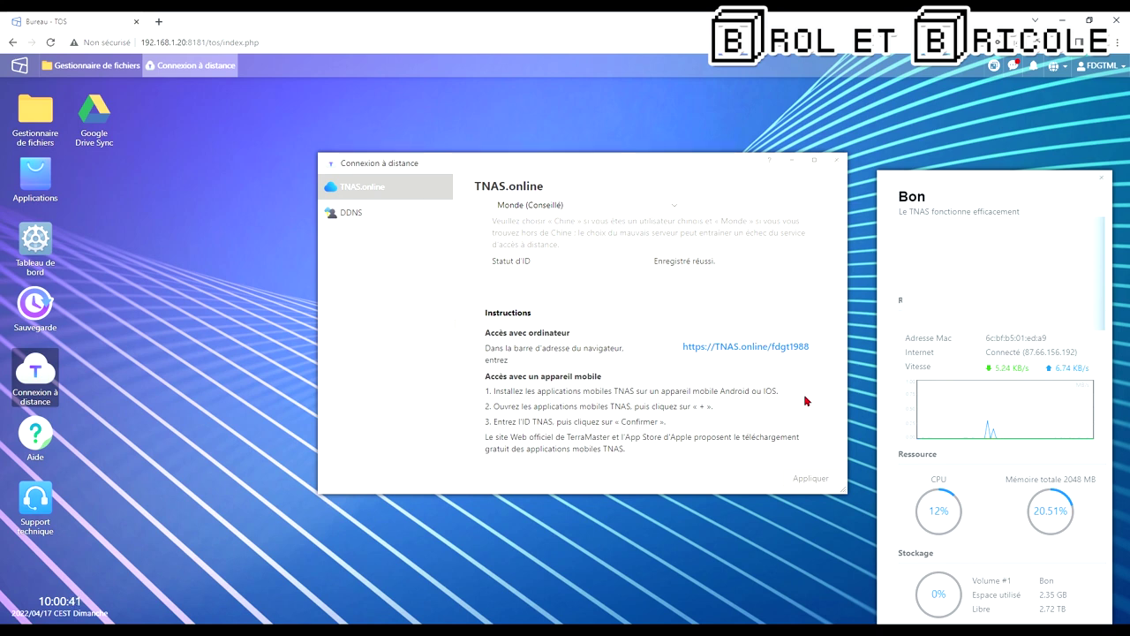
# Glance at the Tableau de bord and review the TNAS ID, its registration status and the browser access link in TNAS.online.
pyautogui.click(37, 245)
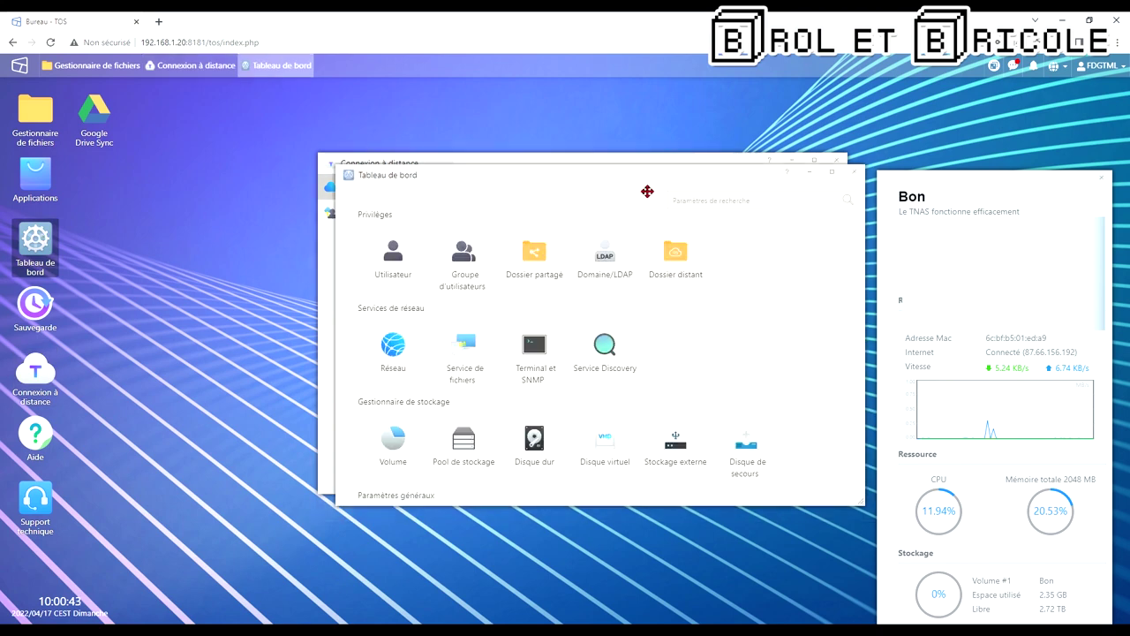
pyautogui.click(853, 172)
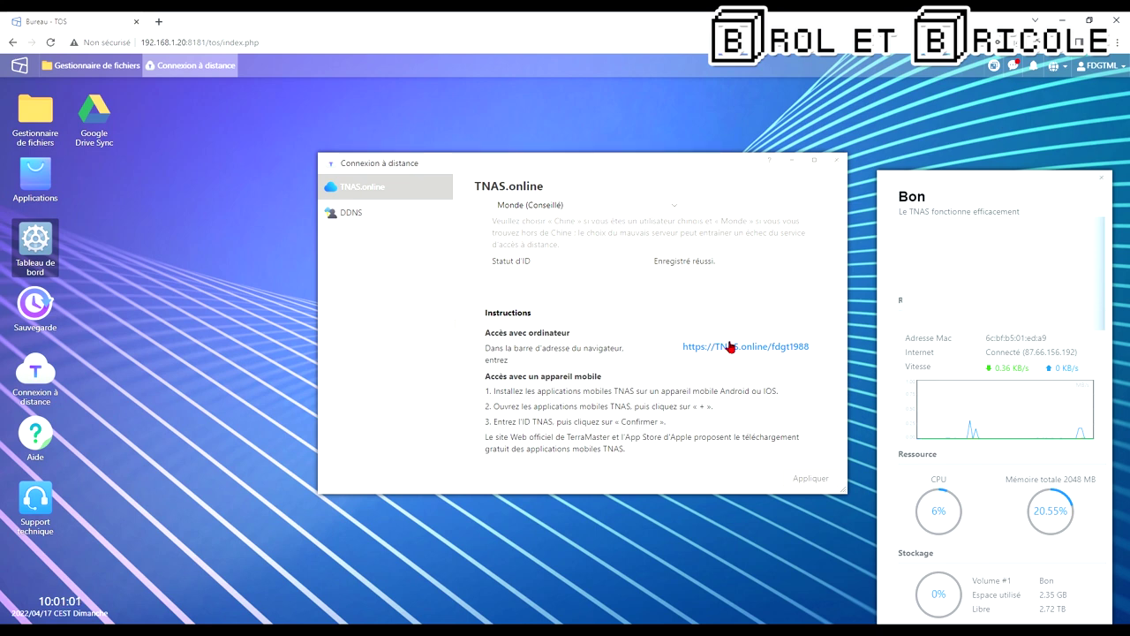
pyautogui.scroll(2, 763, 344)
pyautogui.moveTo(562, 275); pyautogui.dragTo(449, 256)
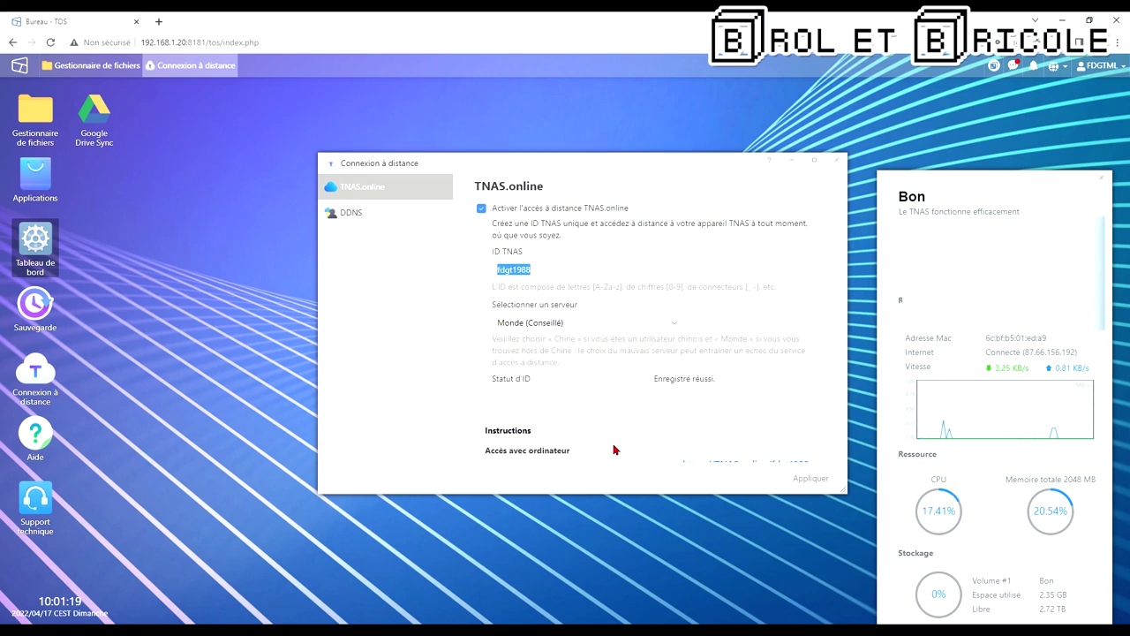
pyautogui.scroll(-3, 777, 415)
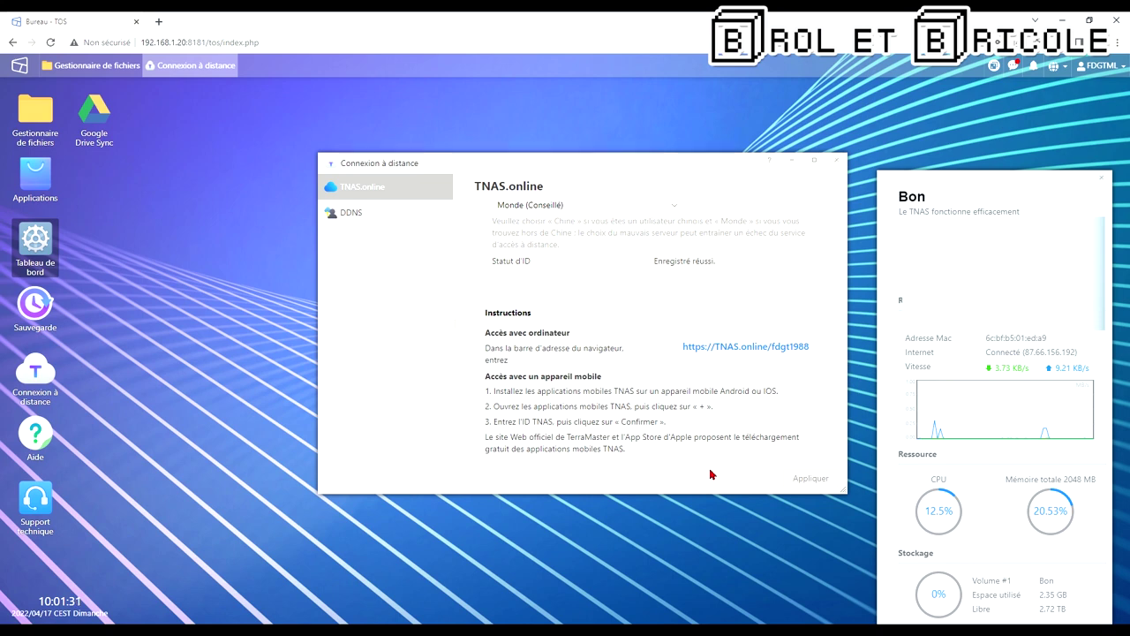
pyautogui.scroll(2, 821, 388)
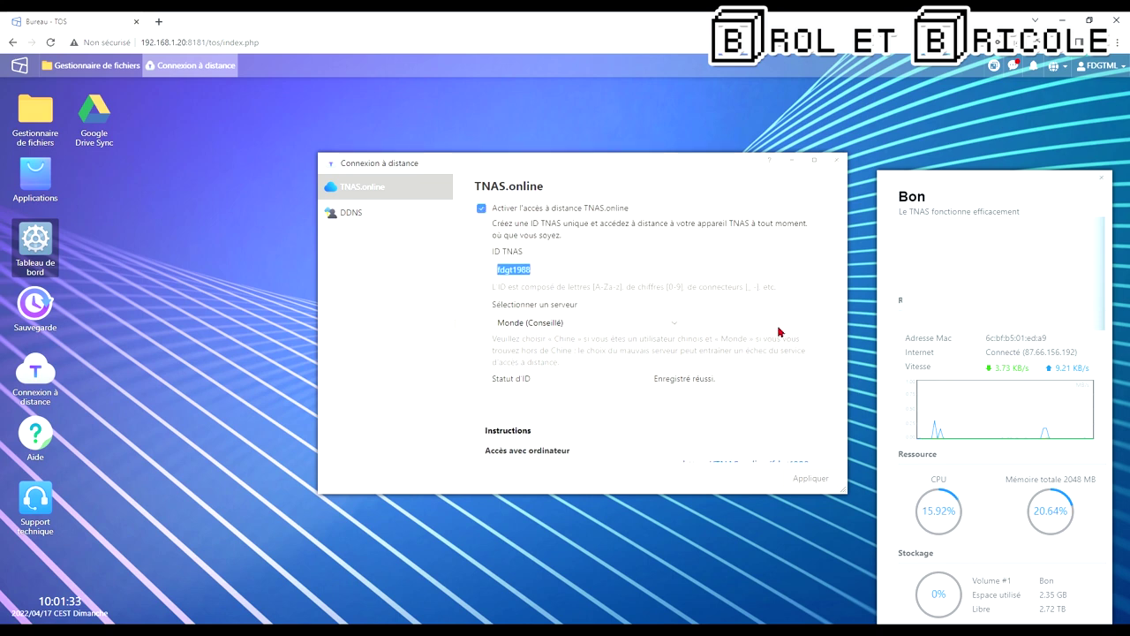
pyautogui.click(818, 191)
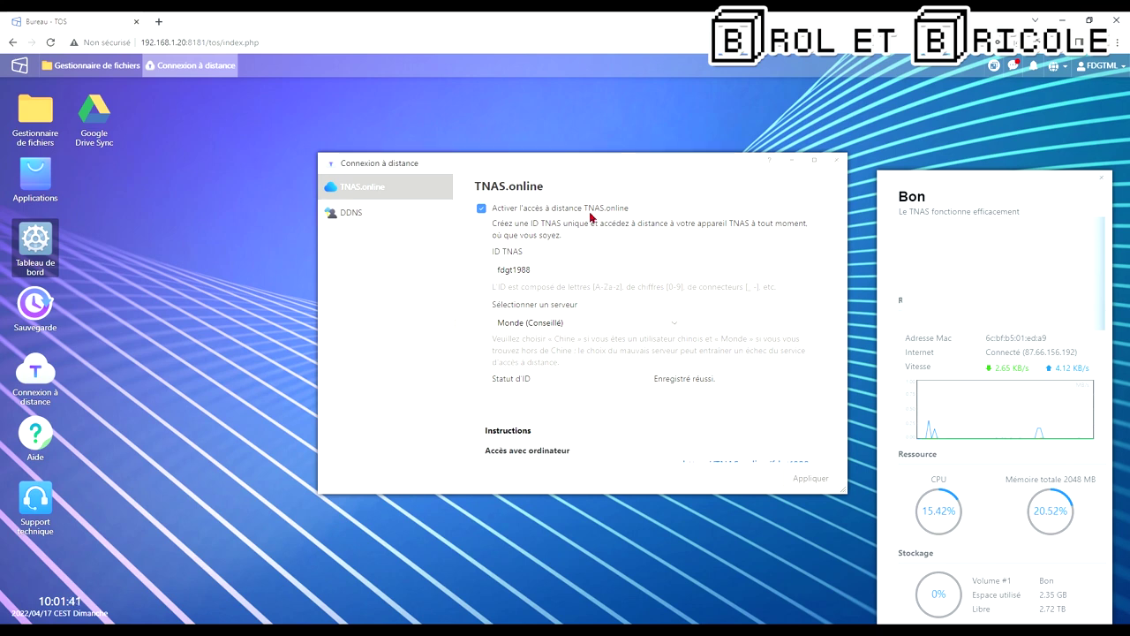
# Inspect the DDNS settings, reread the TNAS.online access instructions for computers and mobile devices, and close the remote connection window.
pyautogui.click(383, 217)
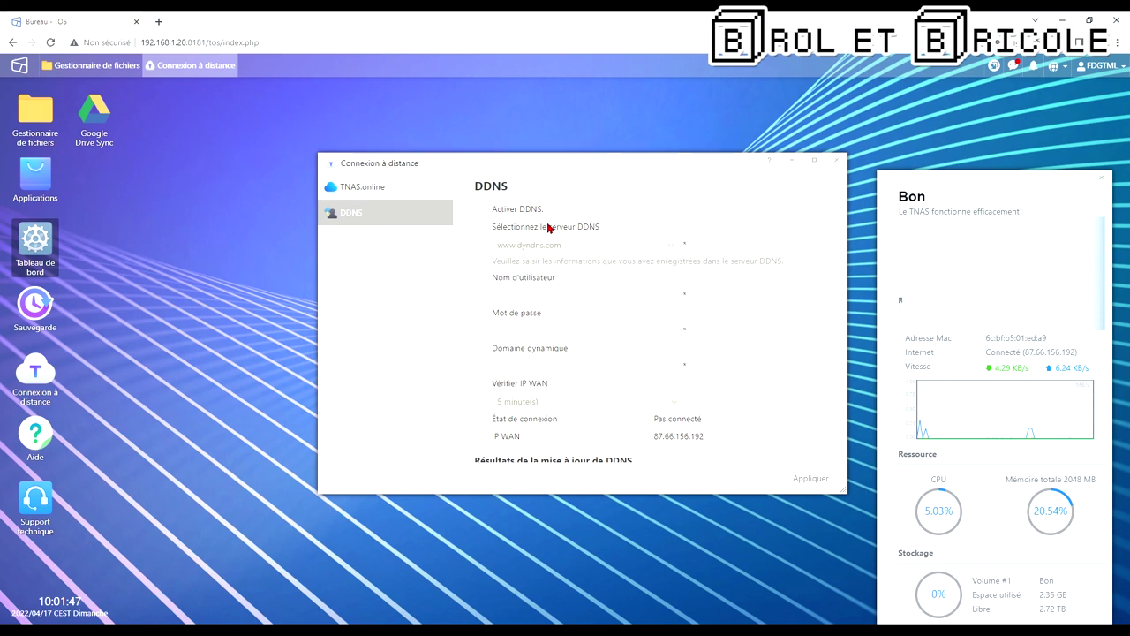
pyautogui.click(357, 185)
pyautogui.scroll(-2, 730, 295)
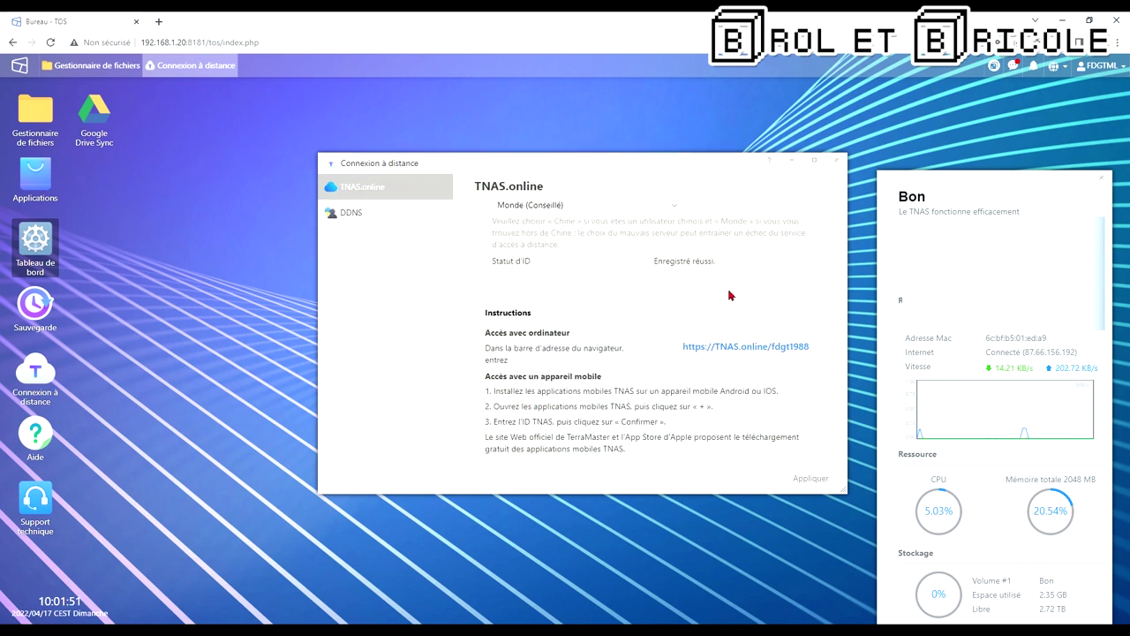
pyautogui.scroll(2, 661, 353)
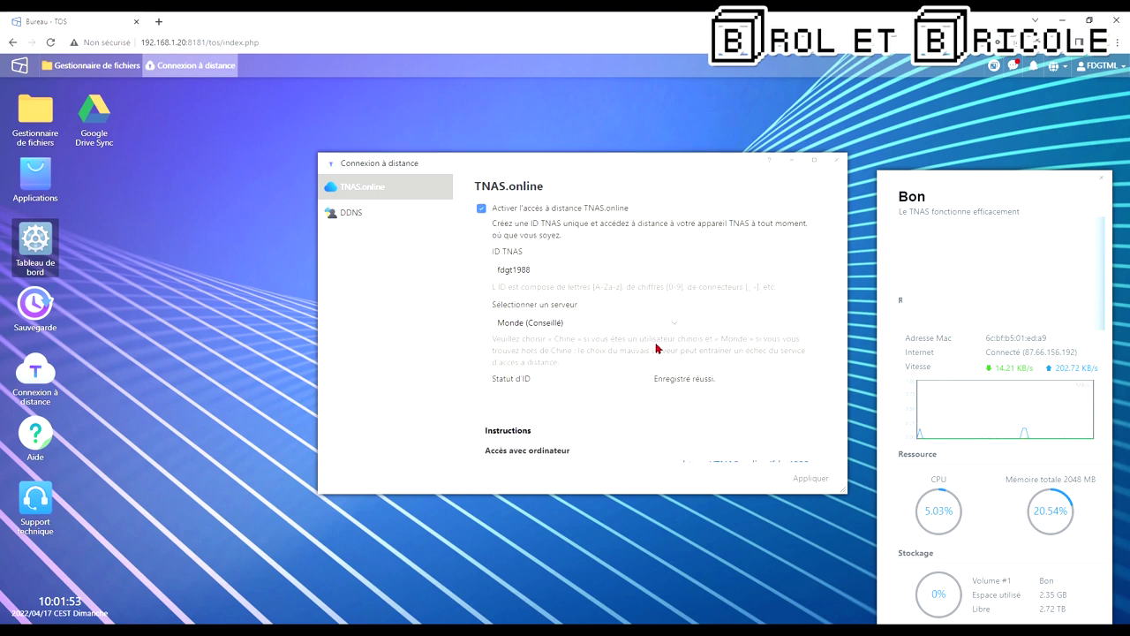
pyautogui.scroll(-2, 728, 279)
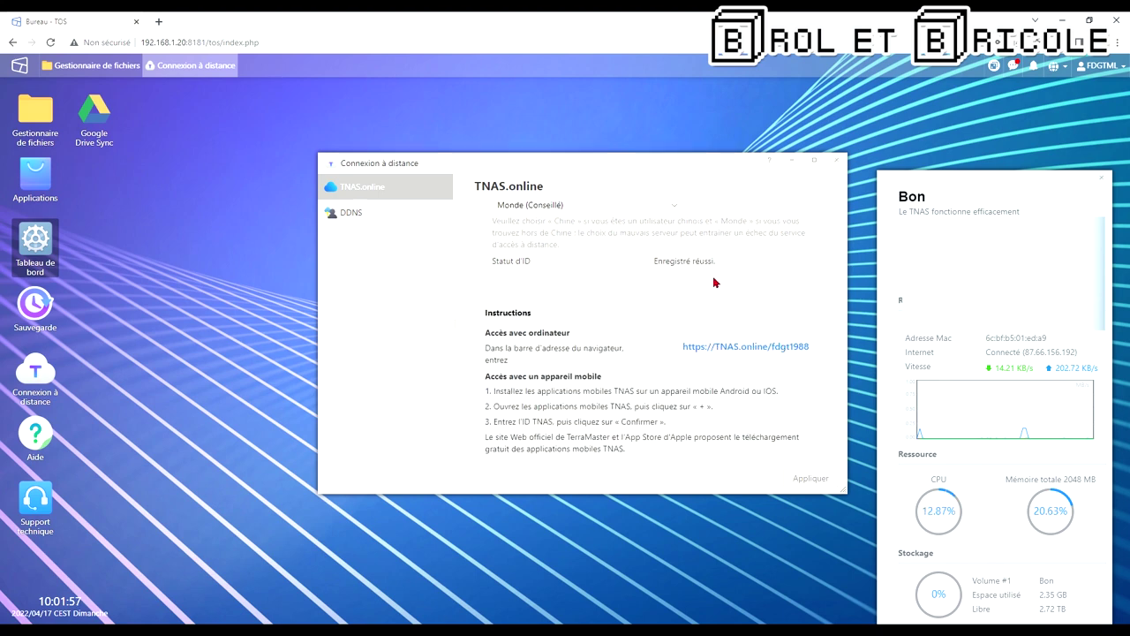
pyautogui.click(834, 164)
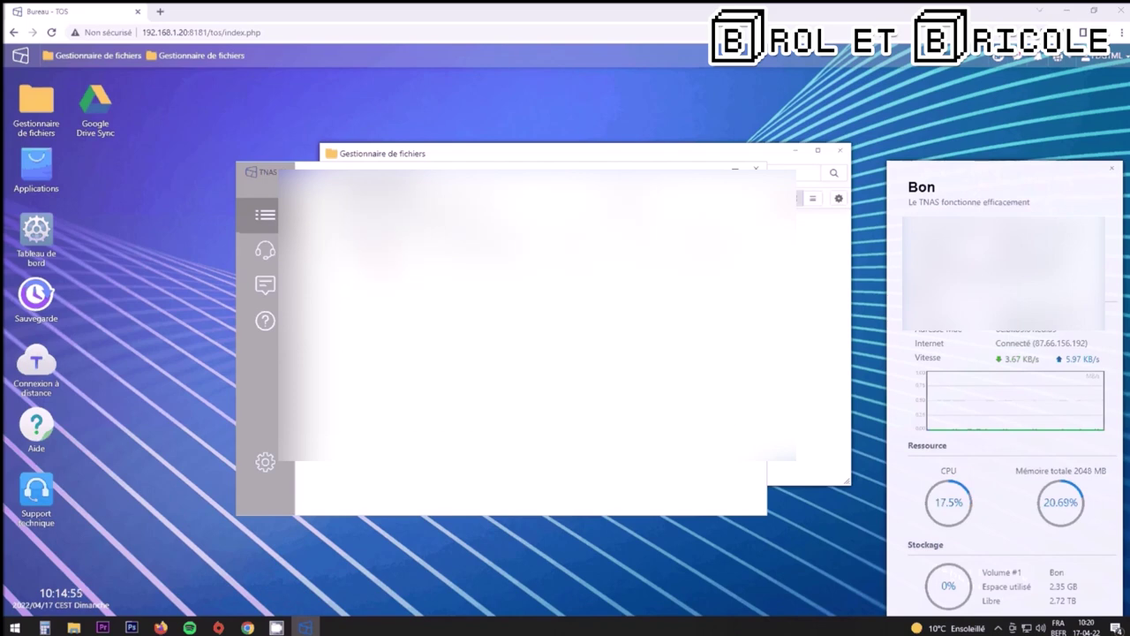
# Switch to the TNAS PC application to view the list of detected TNAS devices.
pyautogui.click(529, 158)
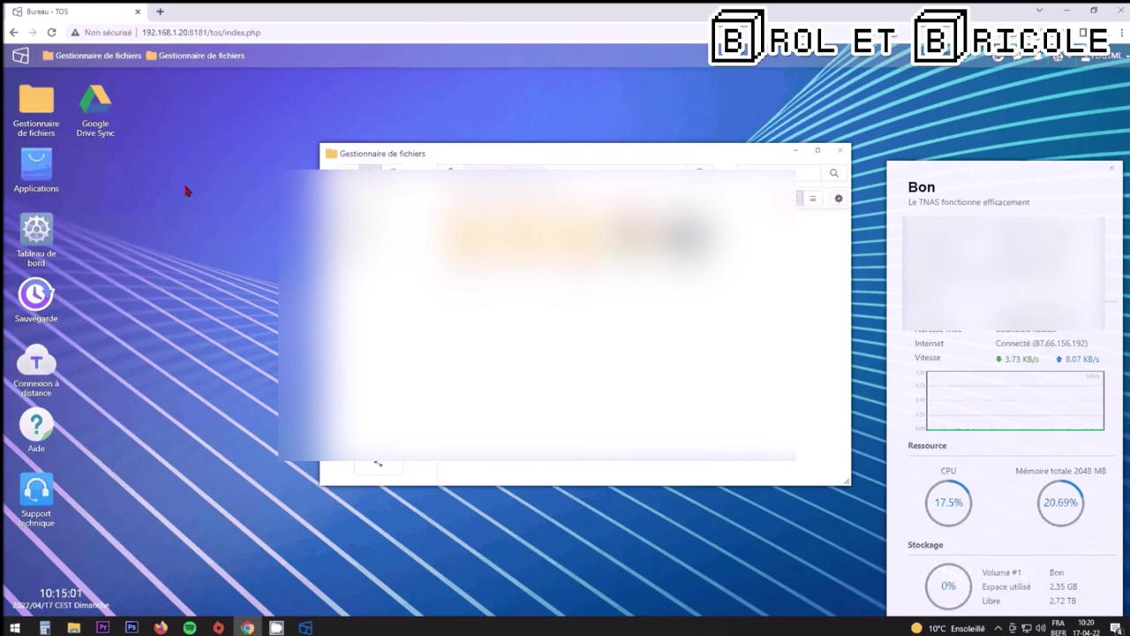
pyautogui.click(304, 628)
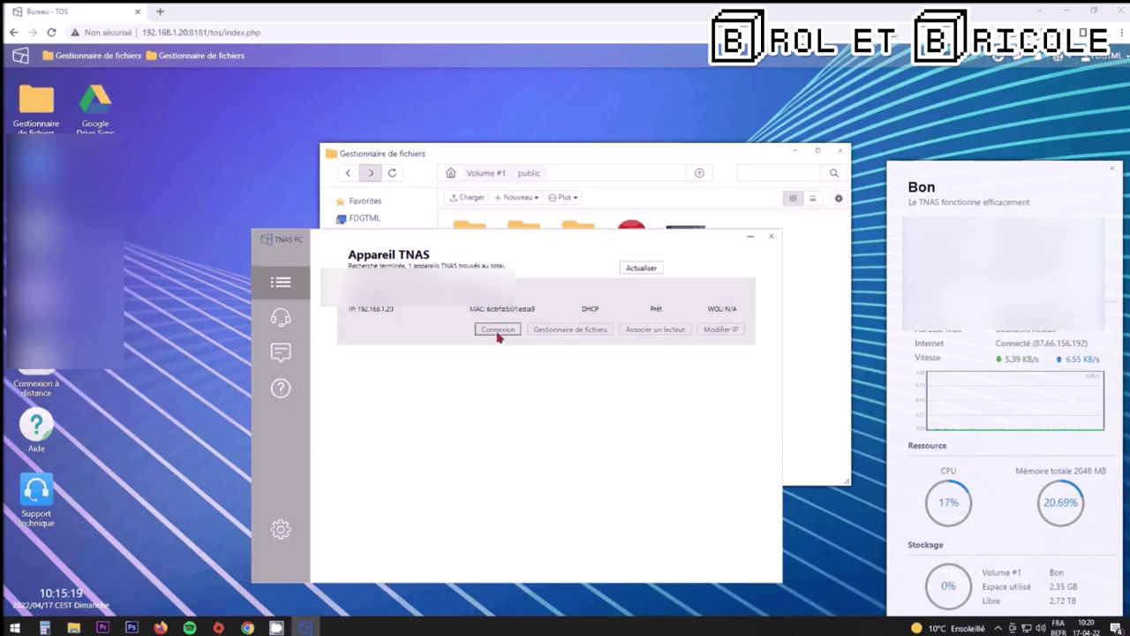
# Open the NAS's shared folders through Gestionnaire de fichiers in TNAS PC and close the resulting Explorer window.
pyautogui.click(159, 230)
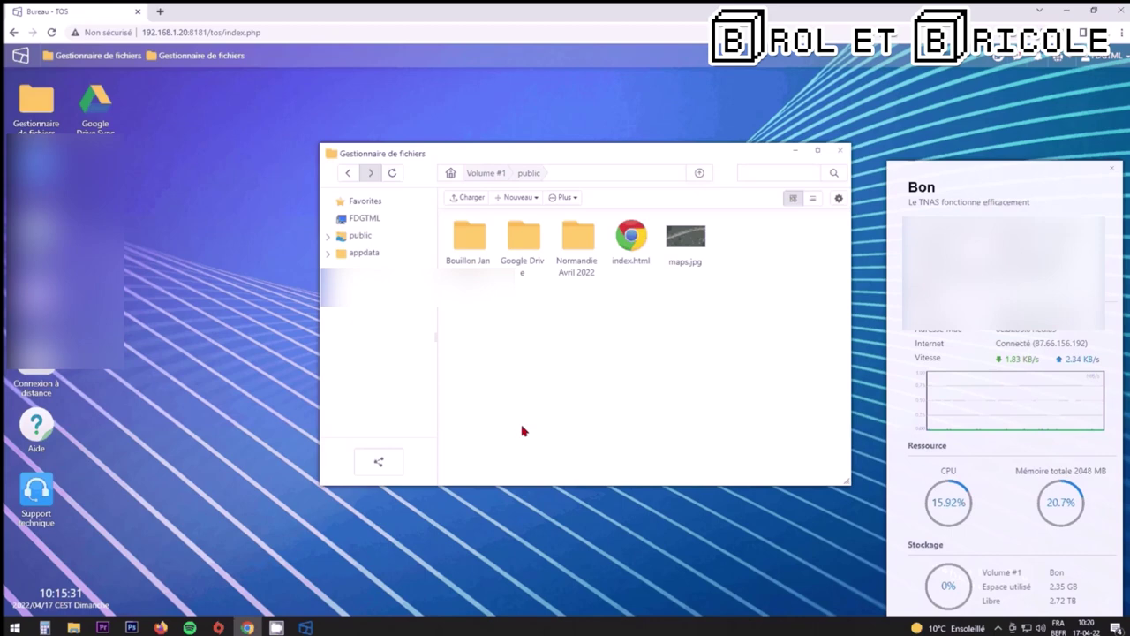
pyautogui.click(314, 627)
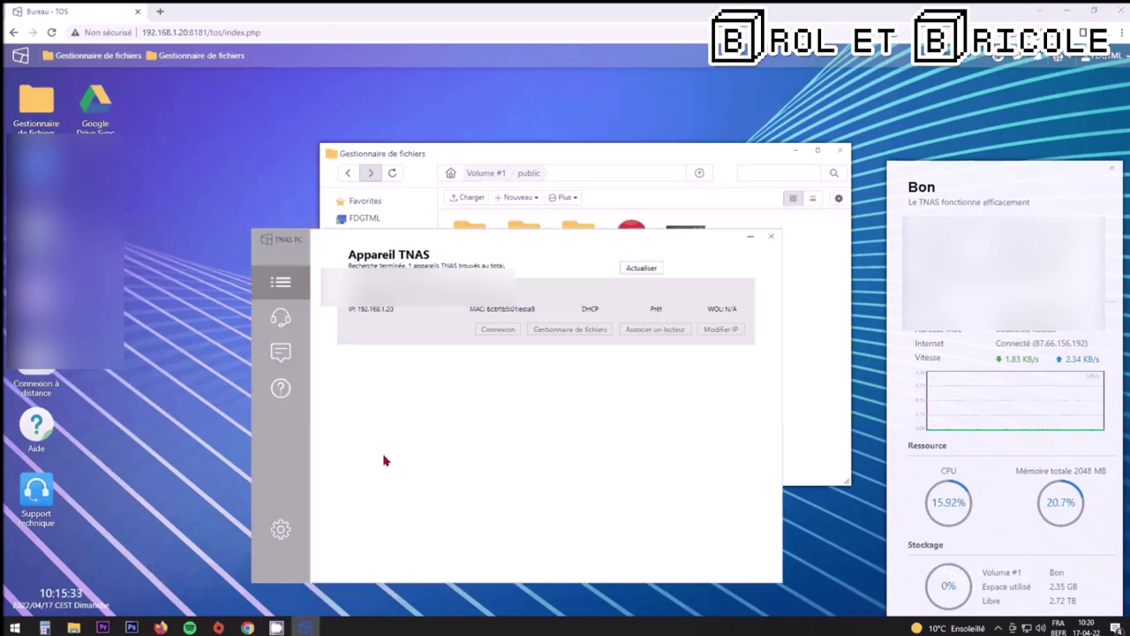
pyautogui.click(557, 330)
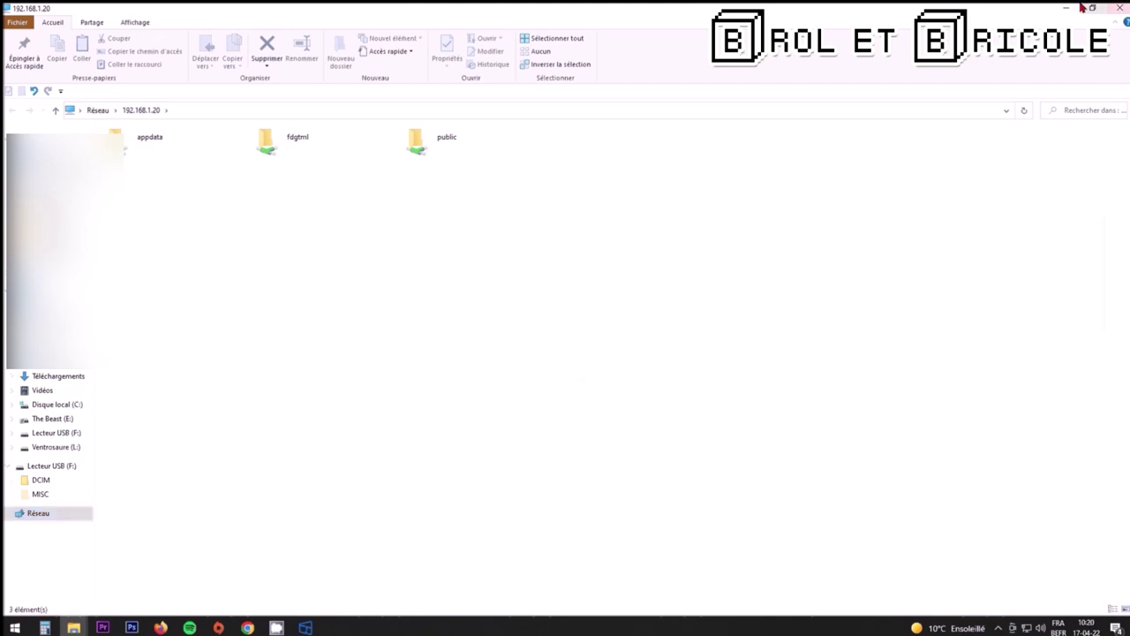
pyautogui.click(1118, 8)
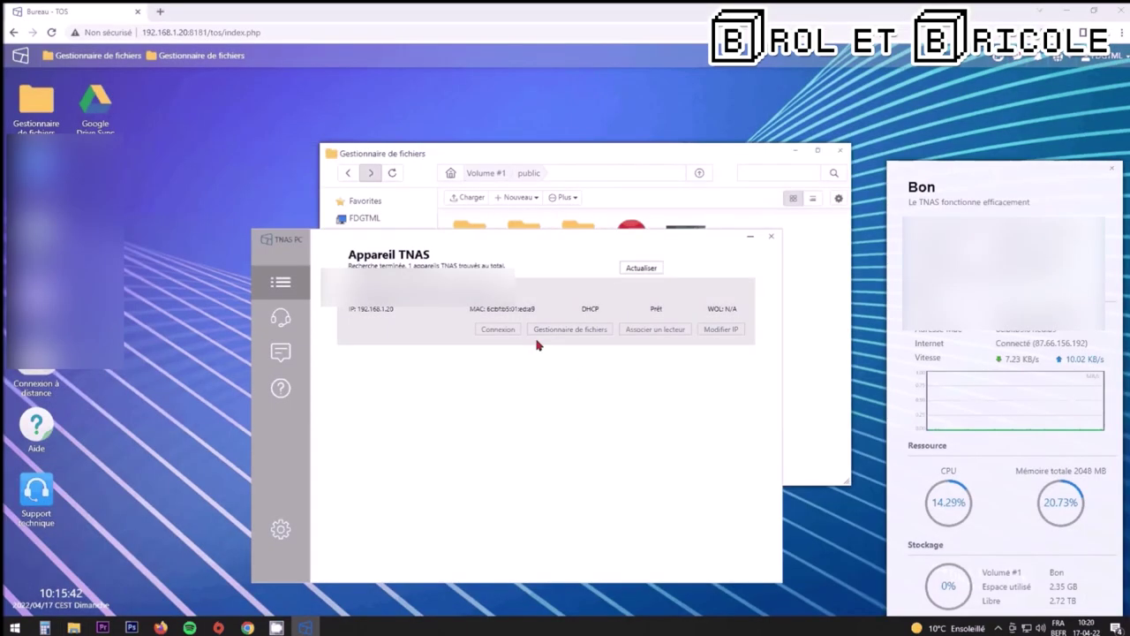
# Reopen the NAS's shared folders from TNAS PC, view the contents of the public folder and return to 192.168.1.20.
pyautogui.click(560, 329)
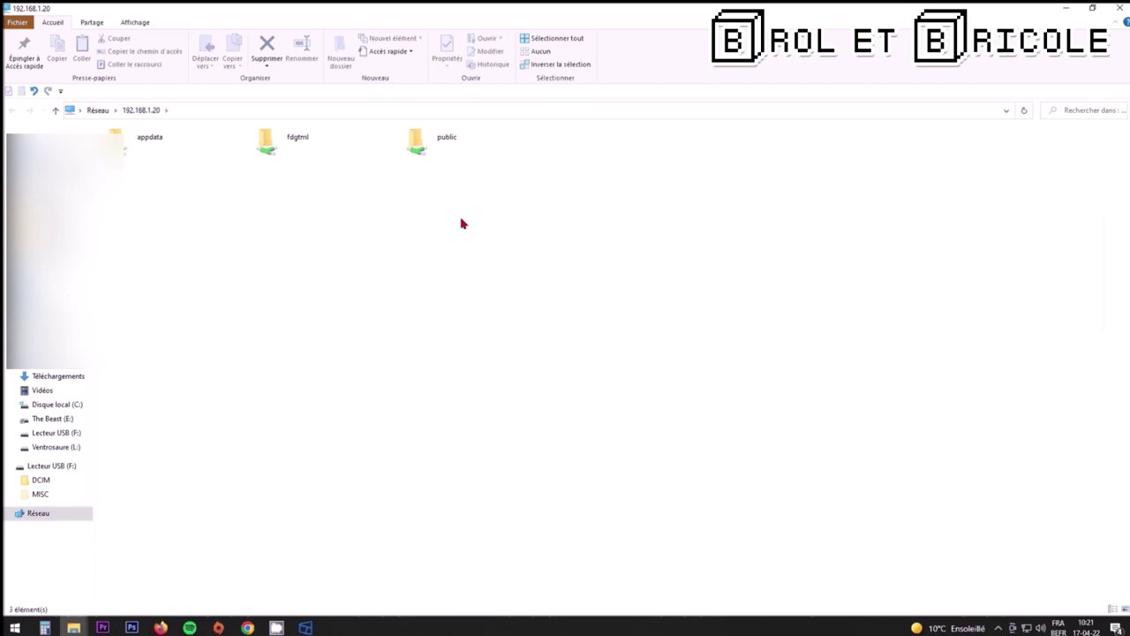
pyautogui.doubleClick(419, 141)
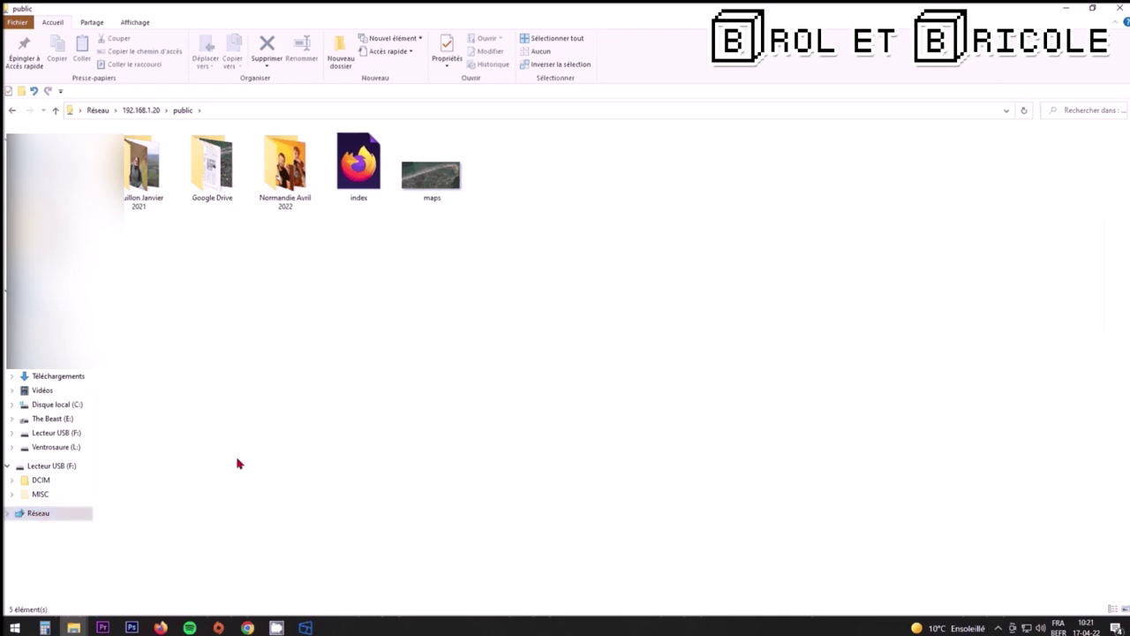
pyautogui.click(142, 111)
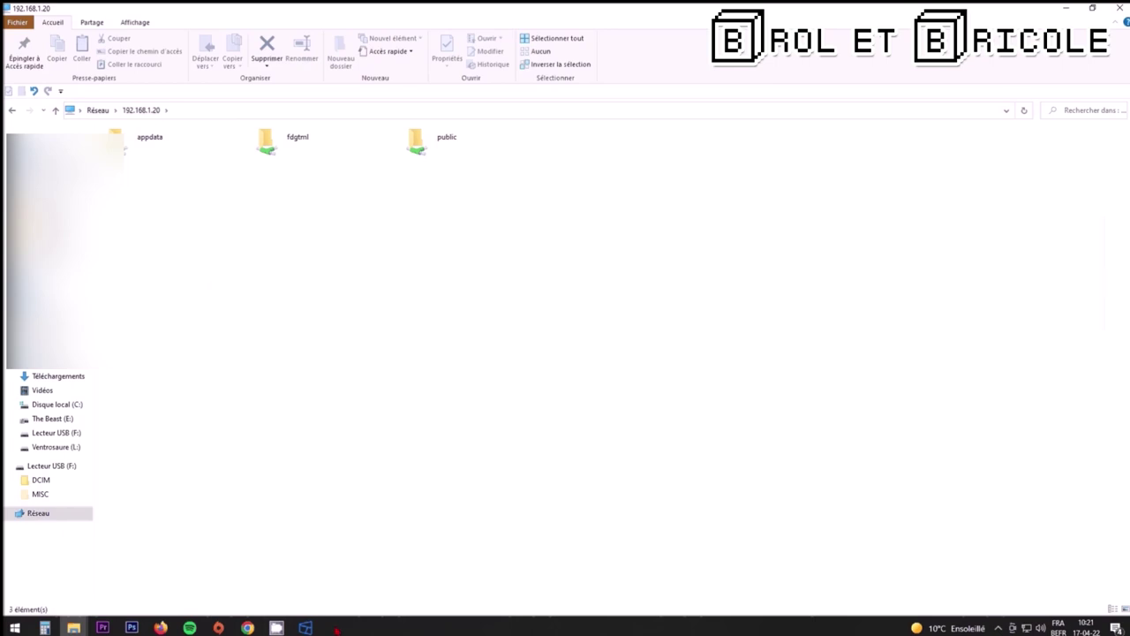
# Glance at TNAS PC again, look inside the public share in Explorer and go back to the NAS root.
pyautogui.click(305, 627)
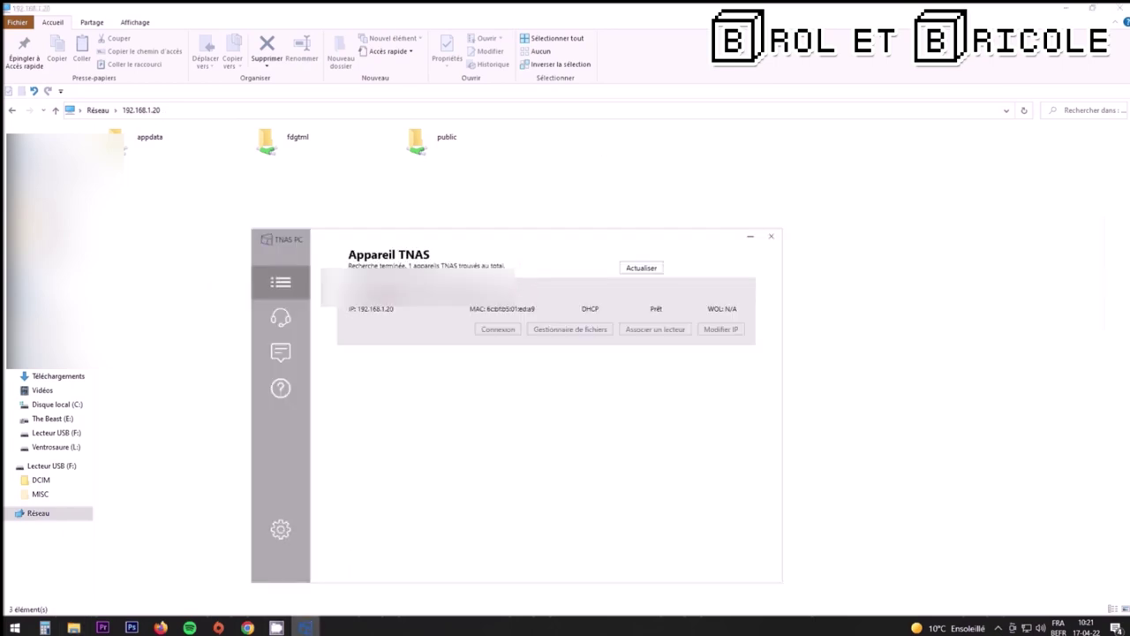
pyautogui.click(201, 285)
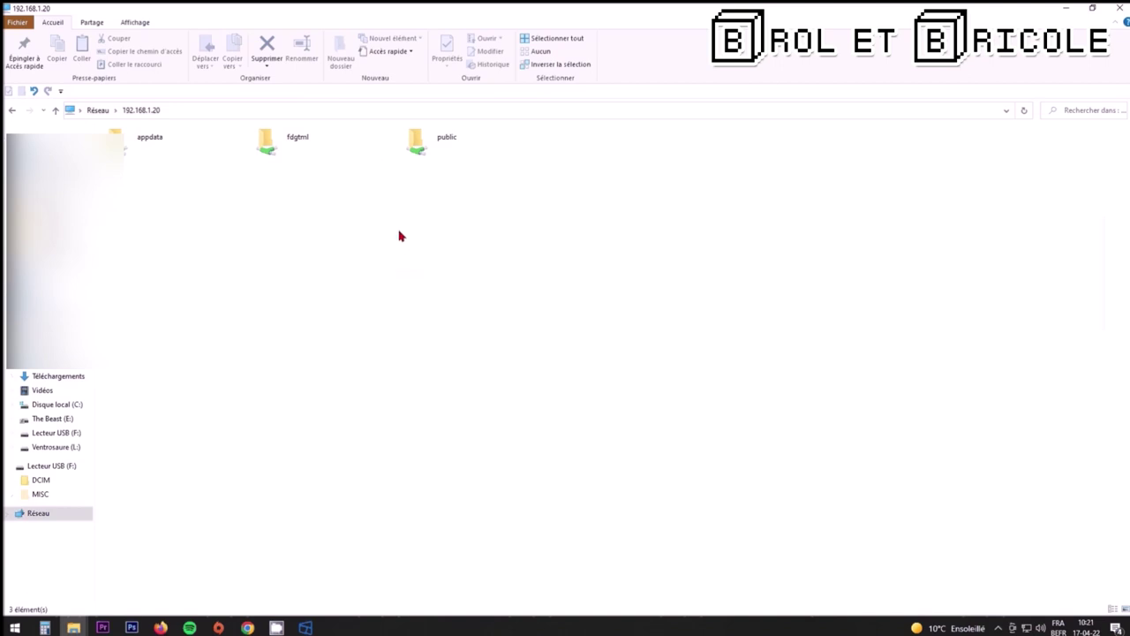
pyautogui.click(440, 152)
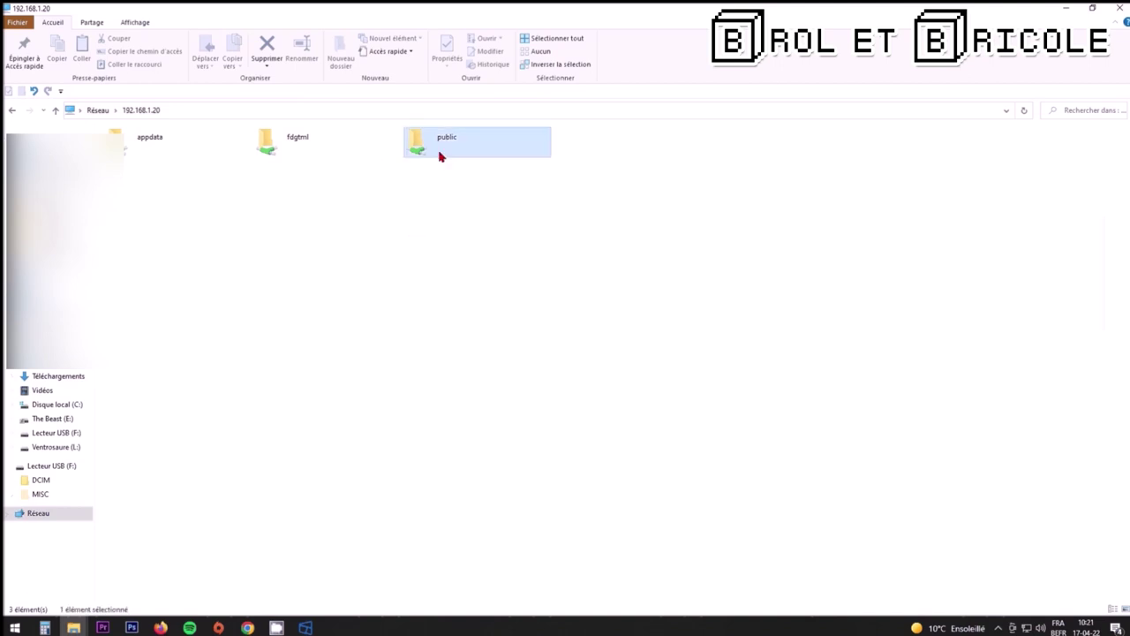
pyautogui.doubleClick(503, 156)
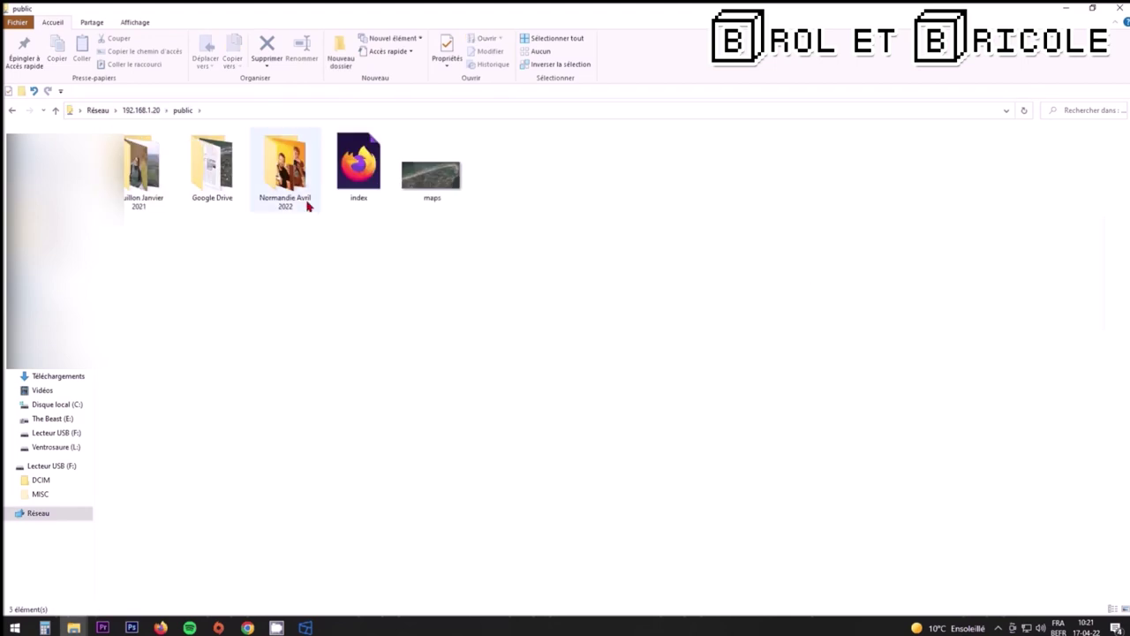
pyautogui.click(12, 111)
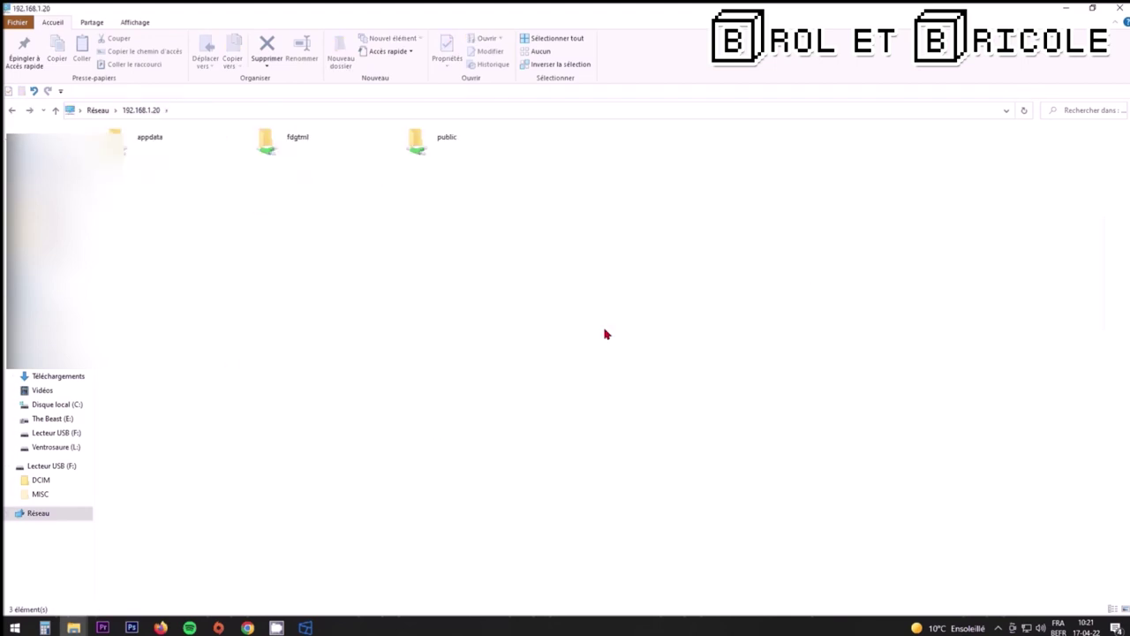
# Bring up and minimise the TOS browser window, reopen the NAS folder in Explorer and copy its network path \\192.168.1.20.
pyautogui.click(247, 626)
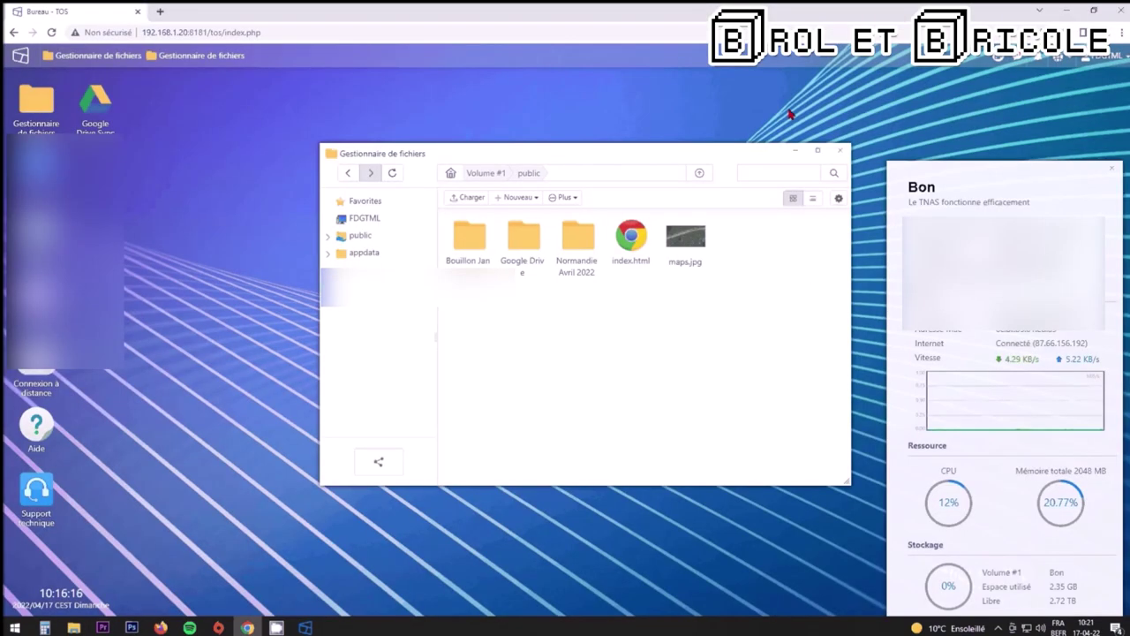
pyautogui.click(1064, 8)
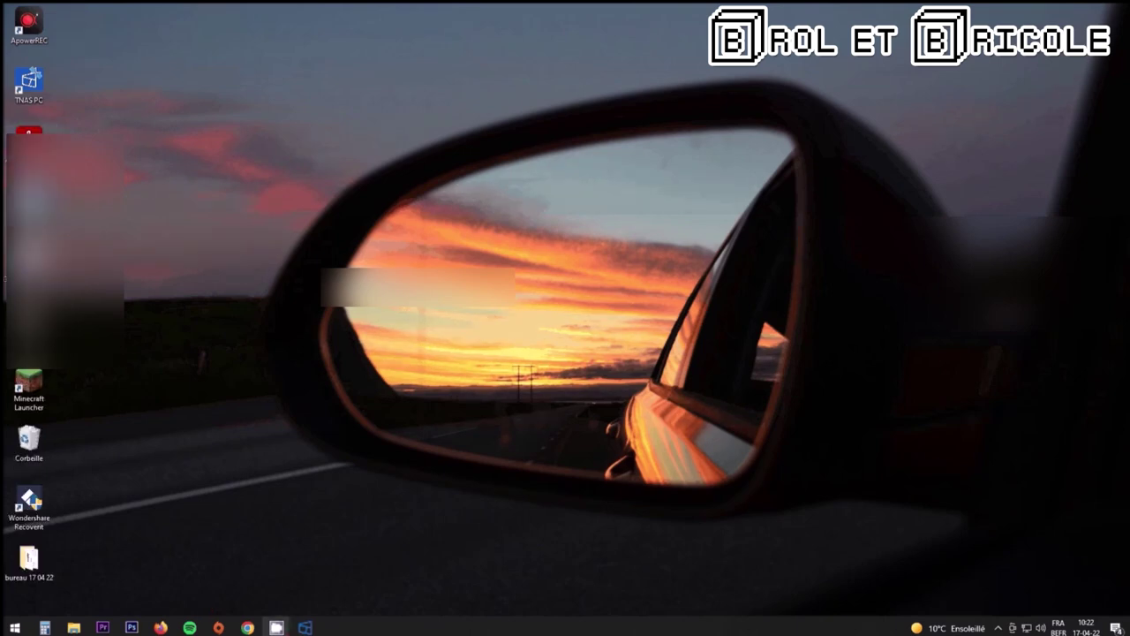
pyautogui.moveTo(73, 627)
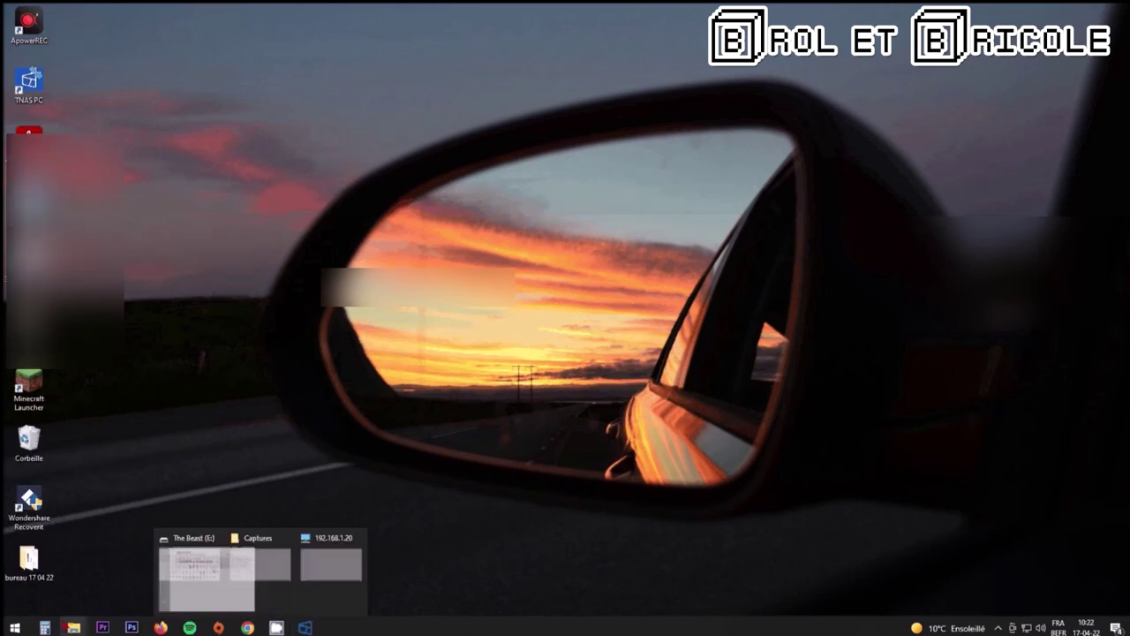
pyautogui.click(318, 574)
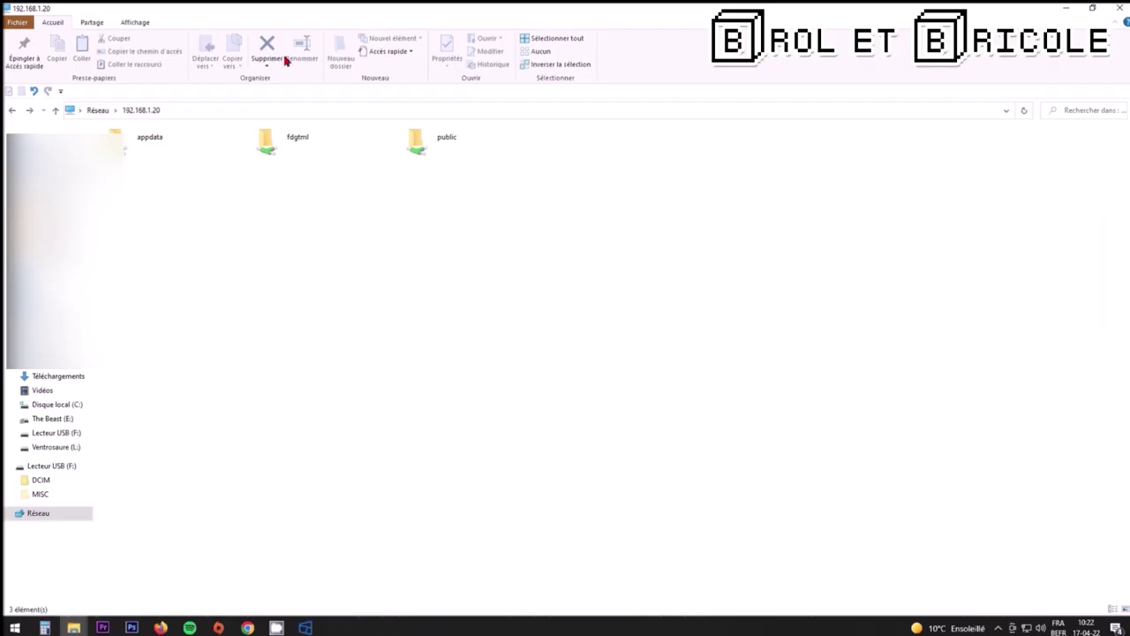
pyautogui.click(246, 116)
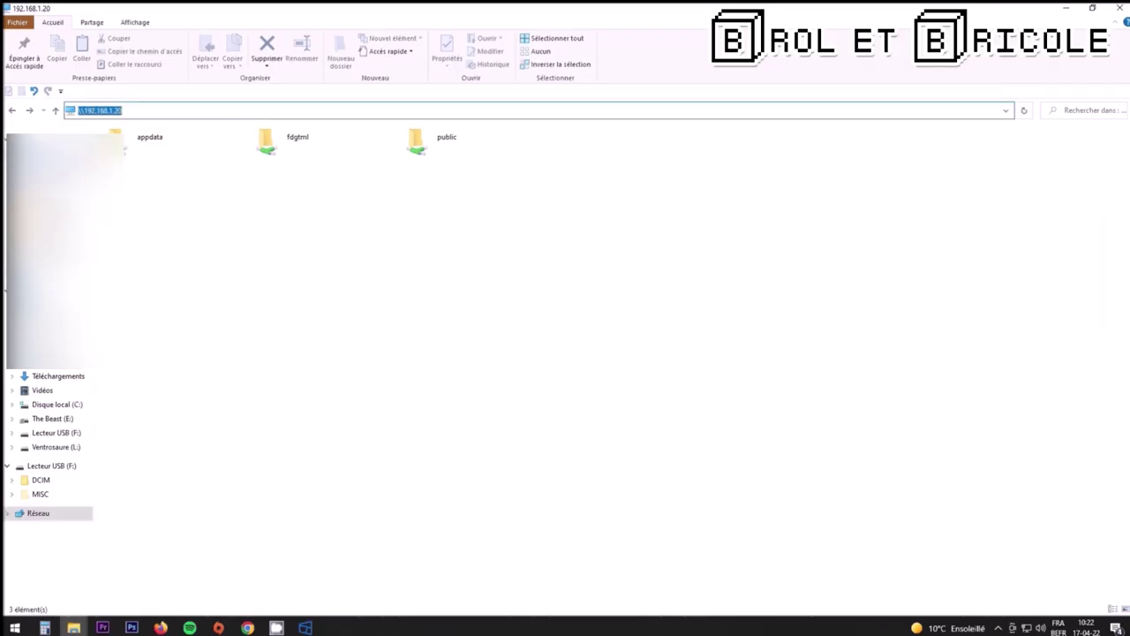
pyautogui.rightClick(112, 113)
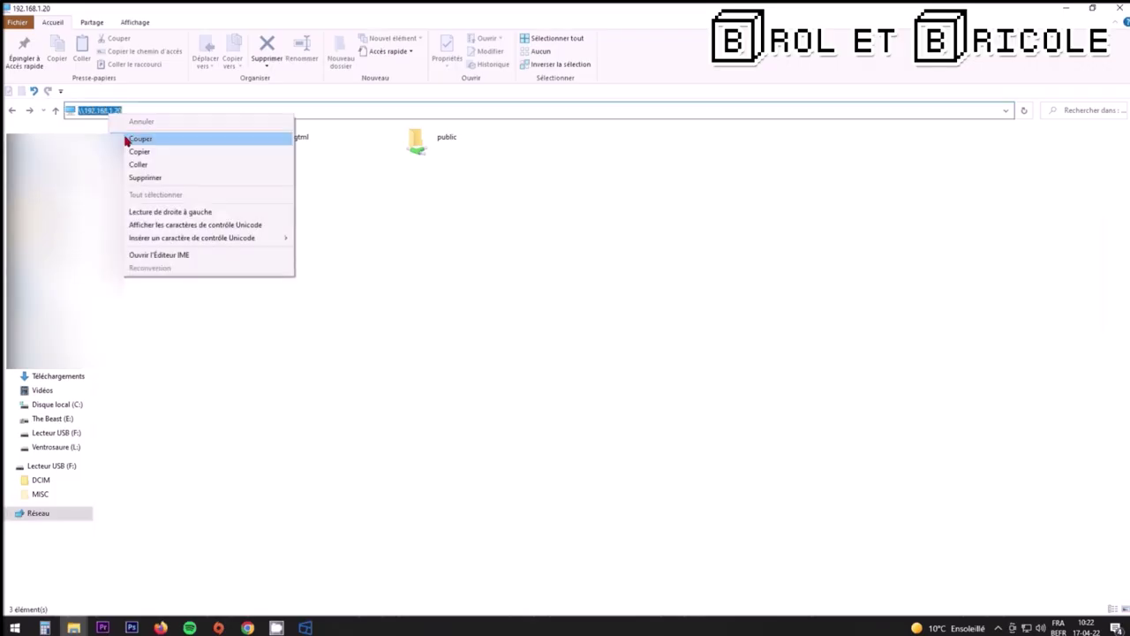
pyautogui.click(168, 151)
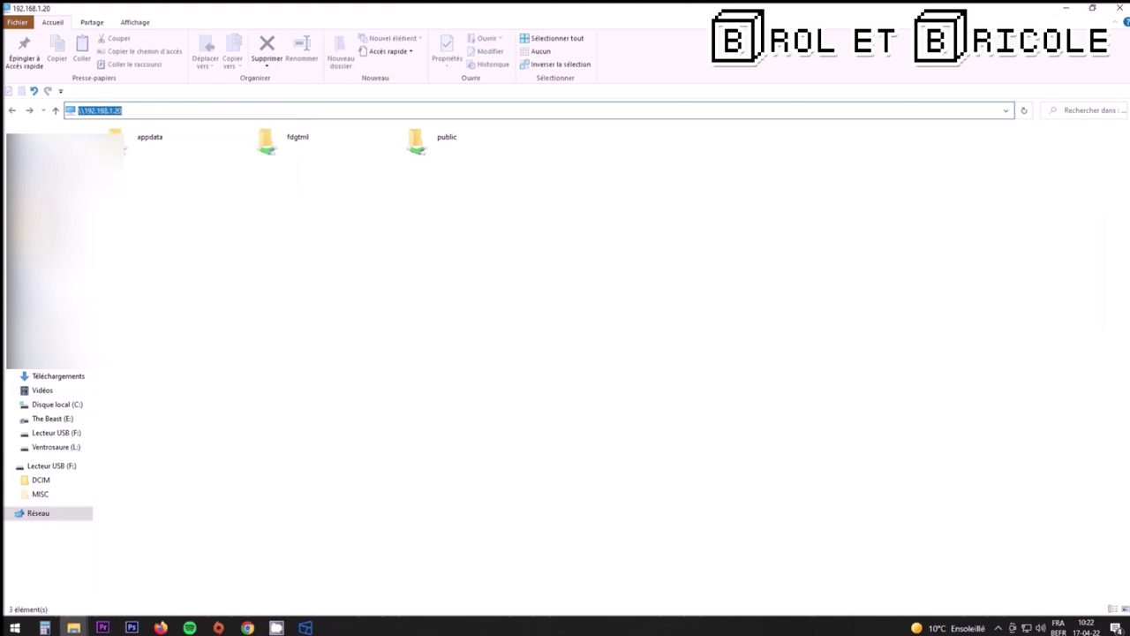
# Start a new shortcut on the Windows desktop and paste the copied NAS network path as its target.
pyautogui.click(1063, 7)
pyautogui.rightClick(310, 202)
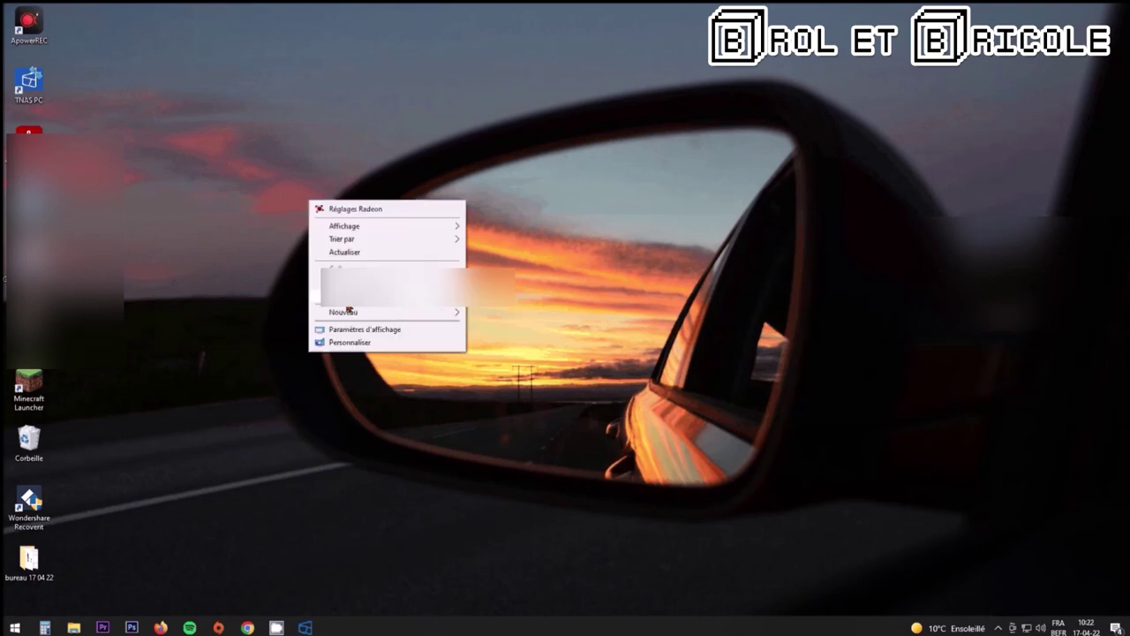
pyautogui.moveTo(380, 316)
pyautogui.click(500, 327)
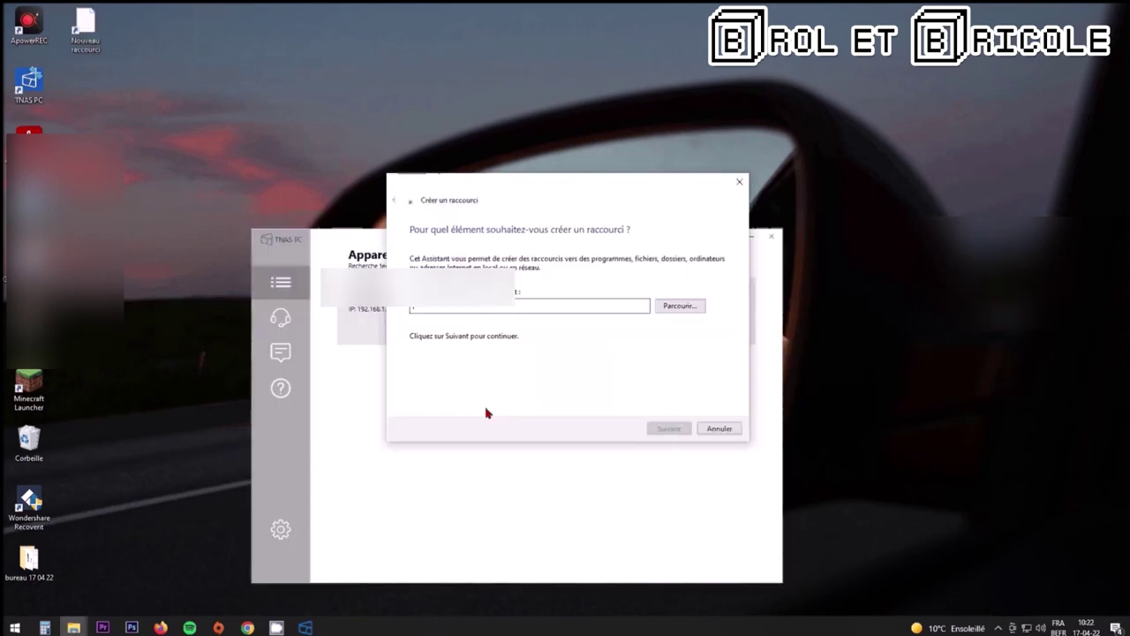
pyautogui.hotkey('ctrl', 'v')
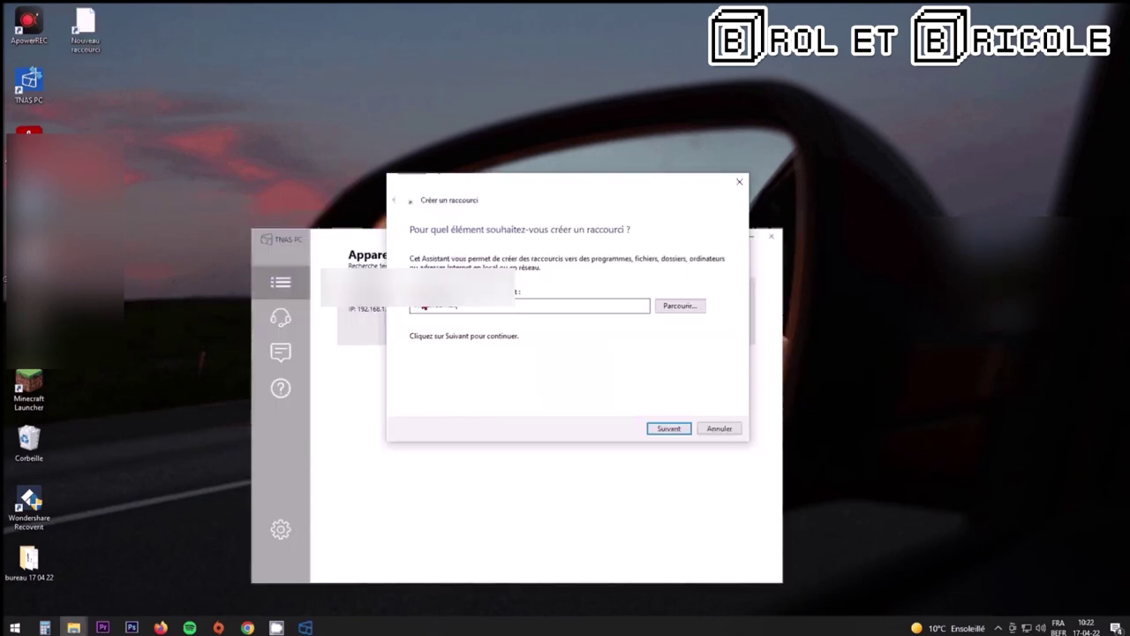
# Accept the shortcut's target, name it ACCES NAS and finish creating it.
pyautogui.moveTo(463, 309); pyautogui.dragTo(329, 316)
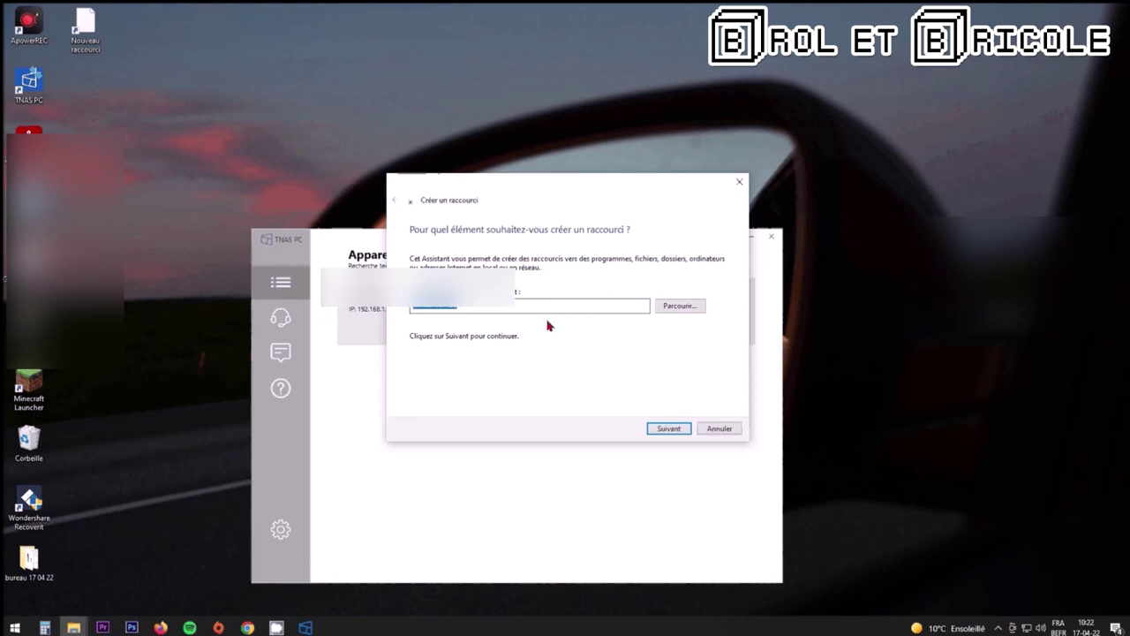
pyautogui.click(661, 429)
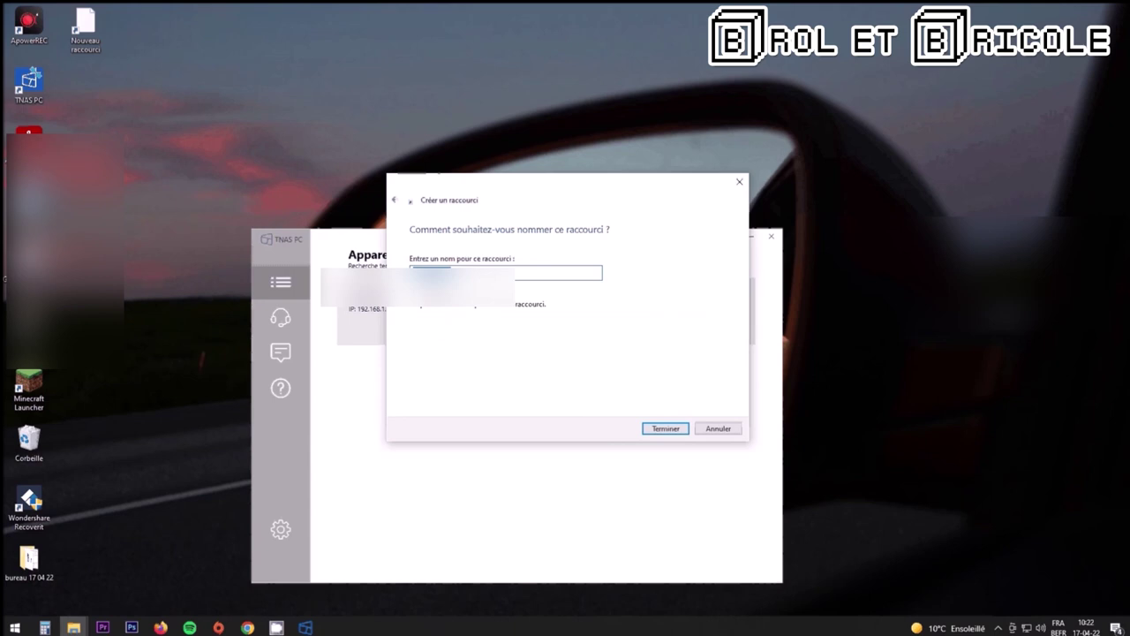
pyautogui.press('BackSpace')
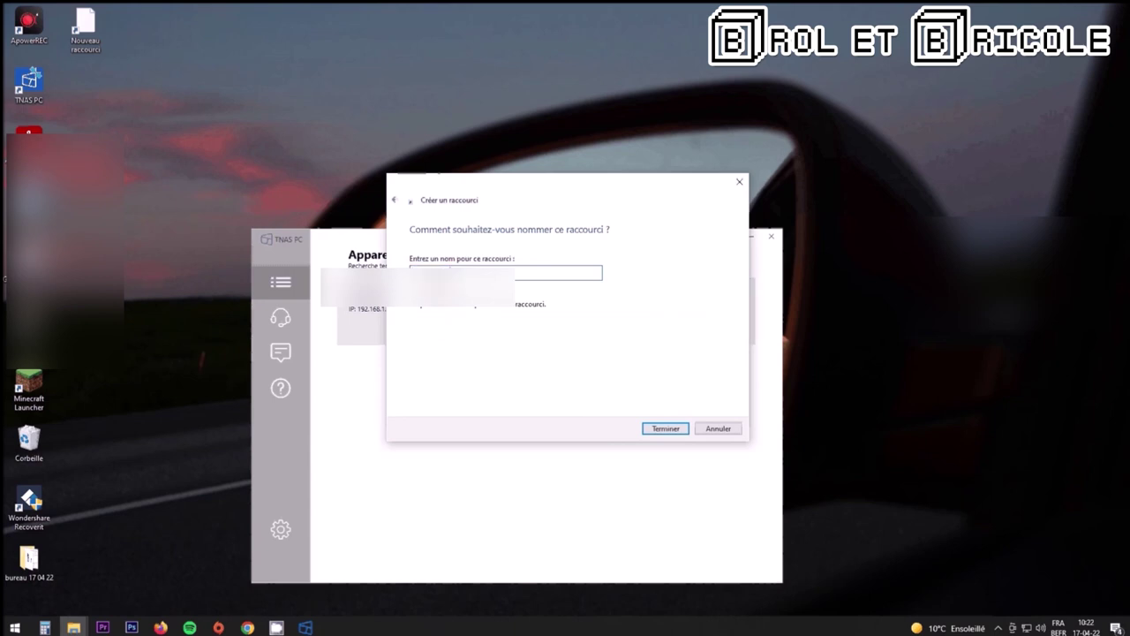
pyautogui.press('Return')
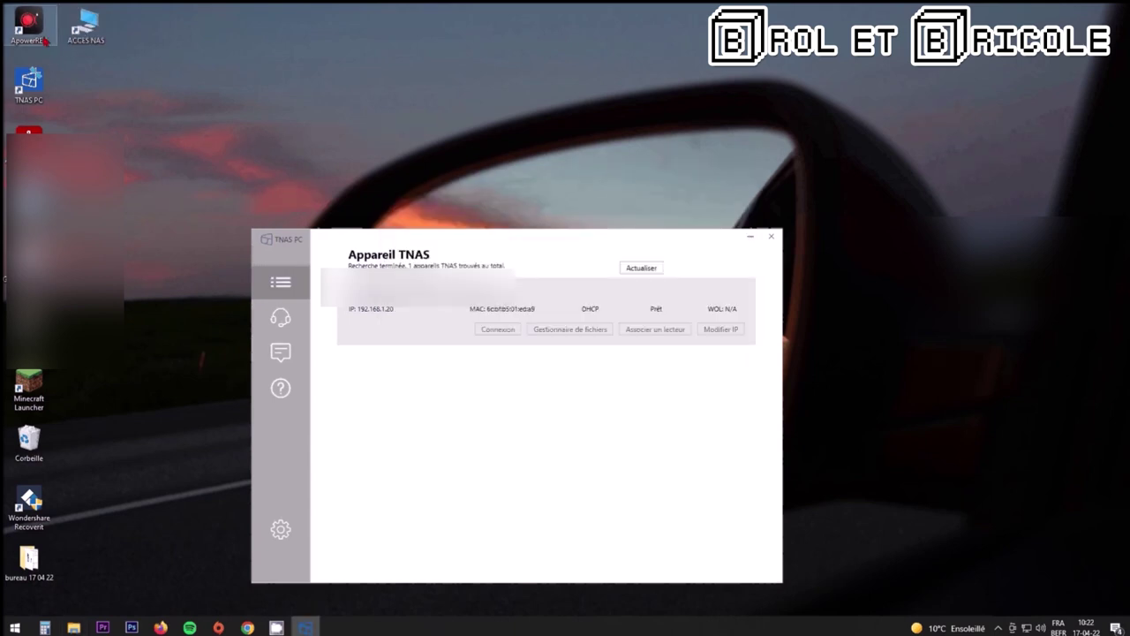
# Test the ACCES NAS desktop shortcut by opening the NAS's shared folders, and minimise the TOS browser window to reach it again.
pyautogui.doubleClick(85, 27)
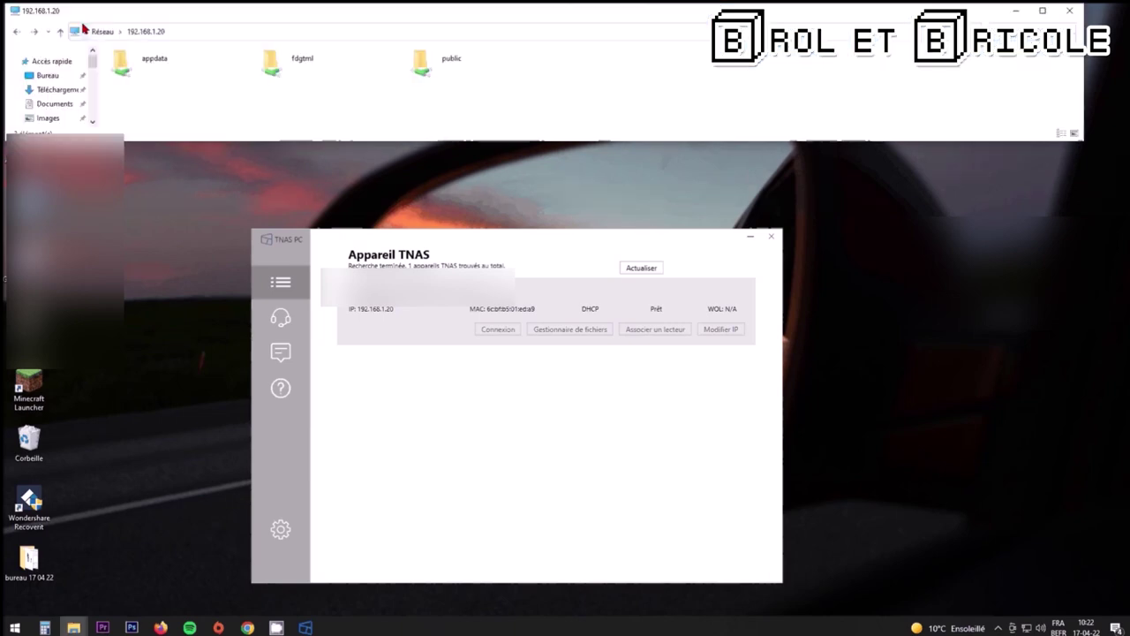
pyautogui.moveTo(86, 14); pyautogui.dragTo(102, 38)
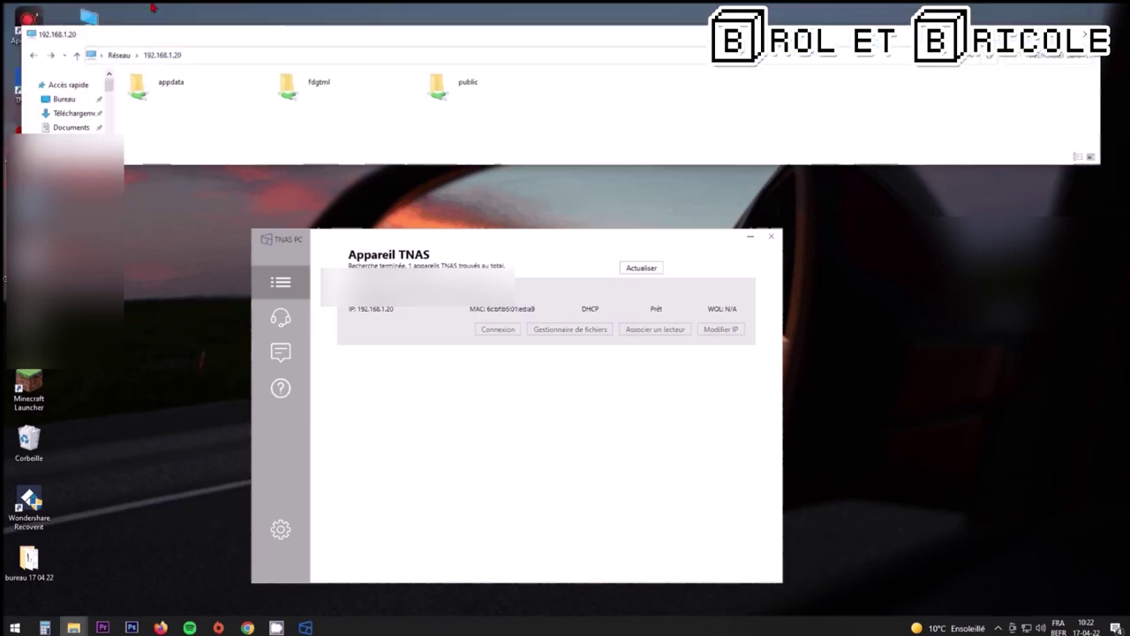
pyautogui.doubleClick(180, 43)
pyautogui.click(462, 149)
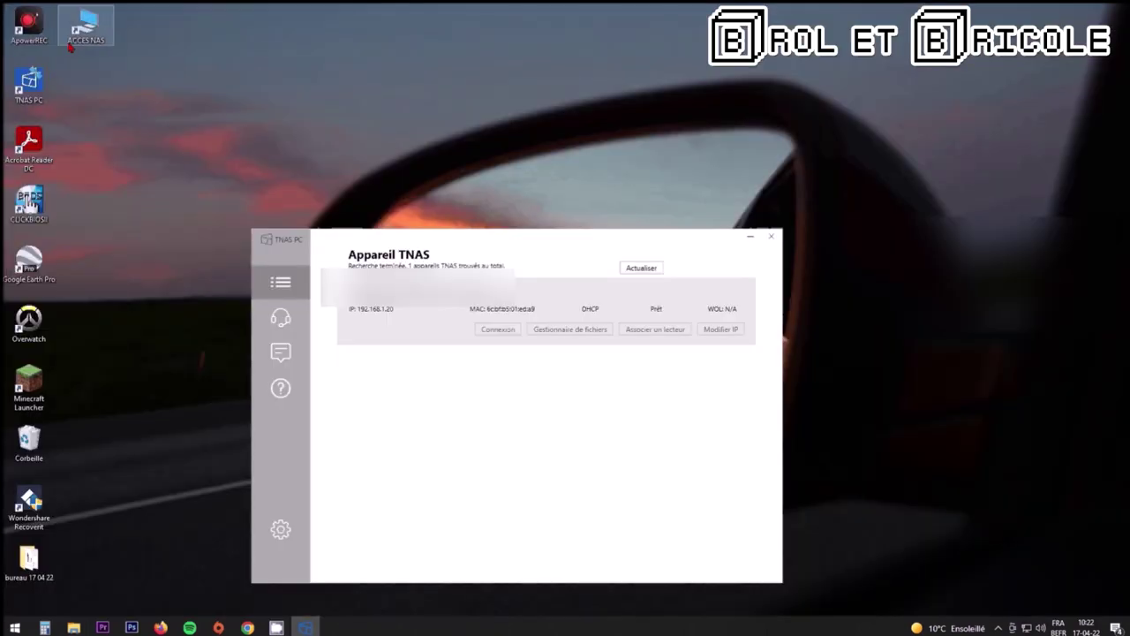
pyautogui.doubleClick(79, 38)
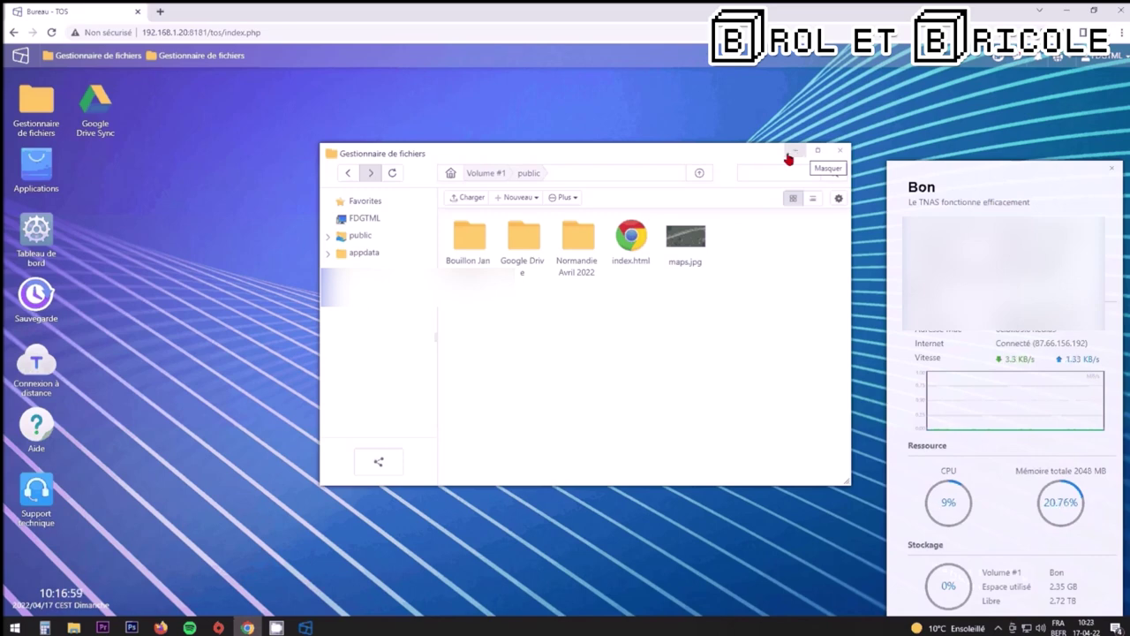
pyautogui.click(1073, 8)
pyautogui.click(97, 46)
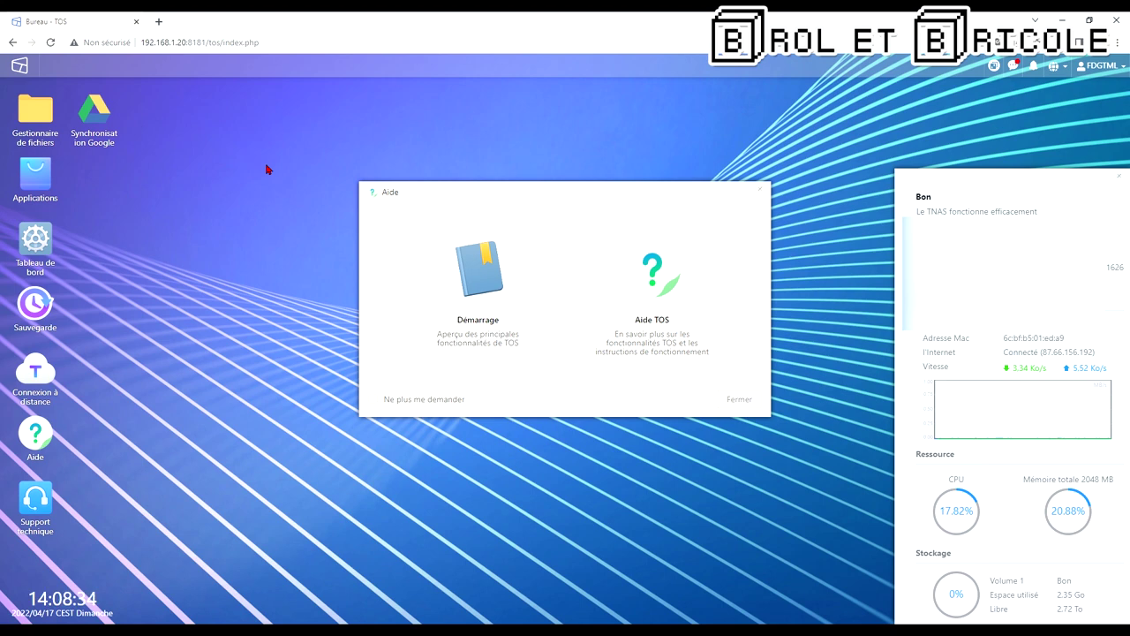
# Open Aide TOS from the TOS desktop and check the available help languages, keeping English.
pyautogui.click(643, 272)
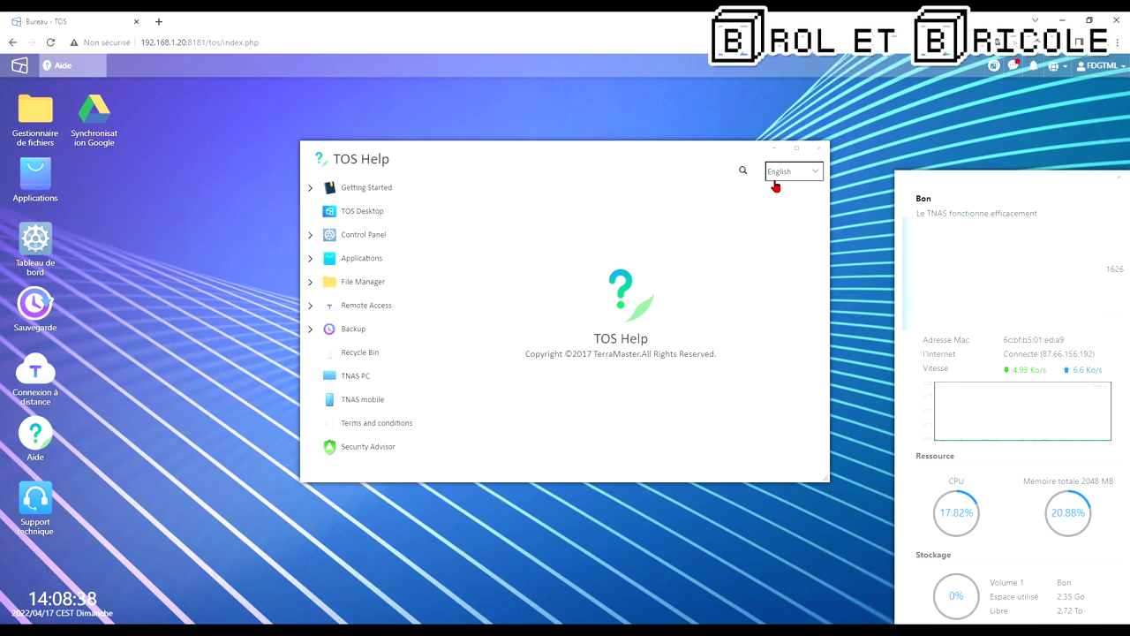
pyautogui.click(775, 187)
pyautogui.click(554, 391)
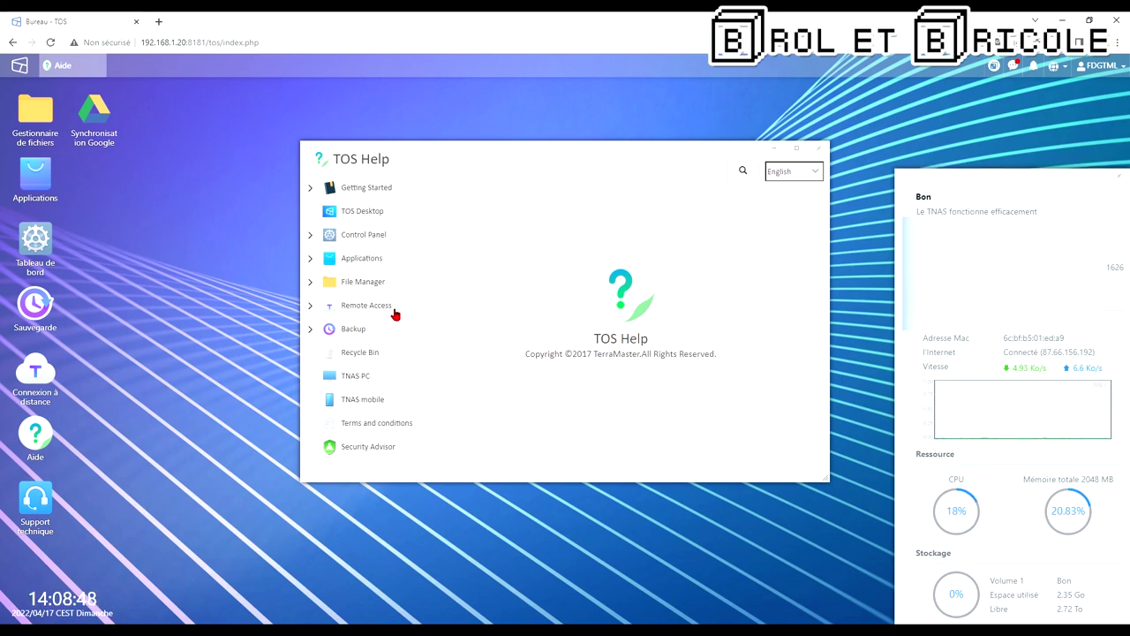
# Read the Remote Access and TOS Desktop topics in TOS Help.
pyautogui.click(395, 313)
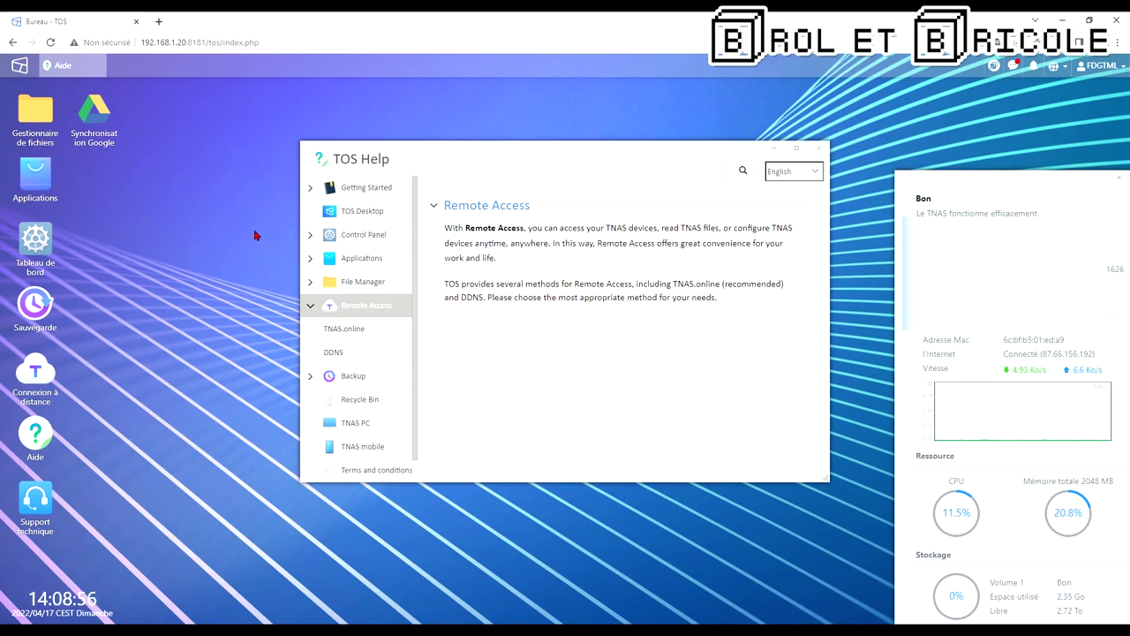
pyautogui.click(341, 212)
pyautogui.scroll(-10, 618, 274)
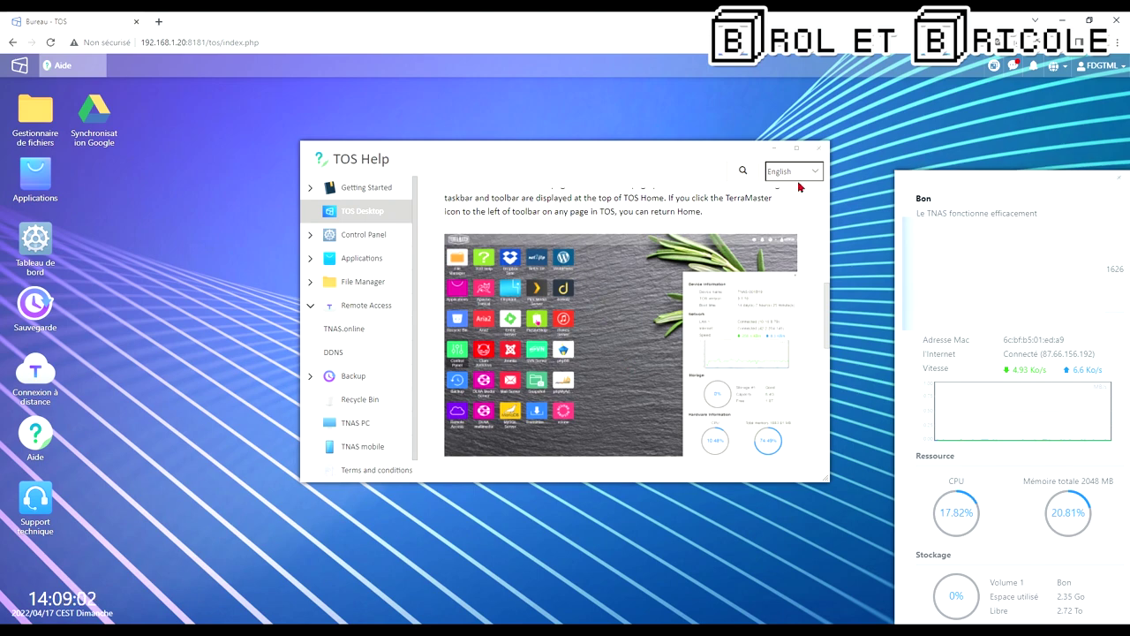
# Close TOS Help, open the Démarrage guide, look at How To Make Advanced Settings and return to the Getting Started list.
pyautogui.click(818, 148)
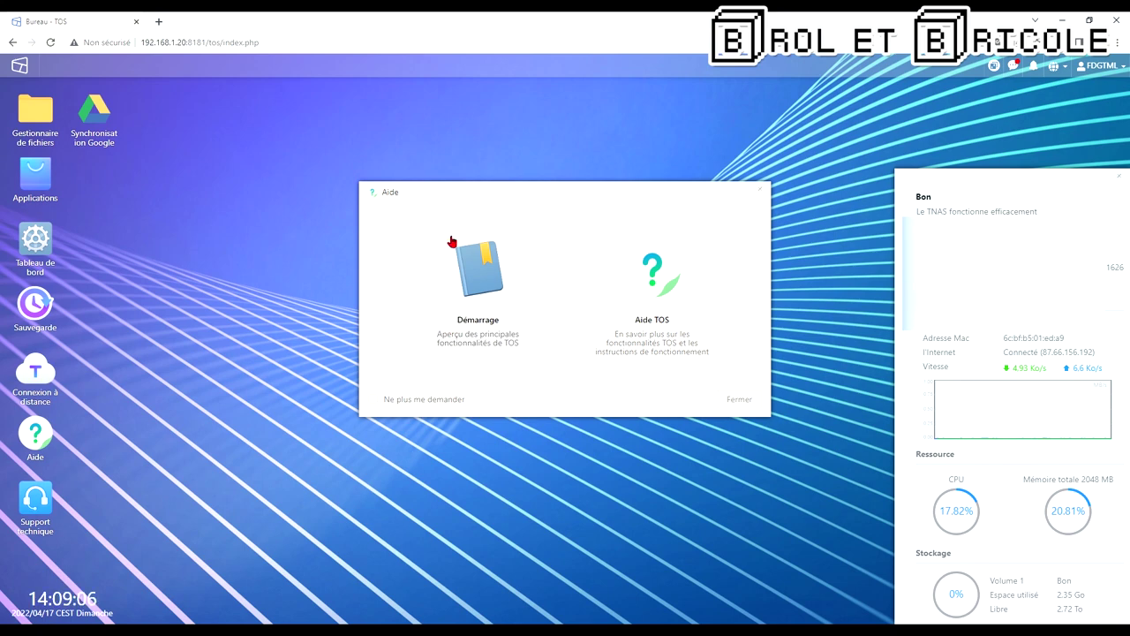
pyautogui.click(475, 321)
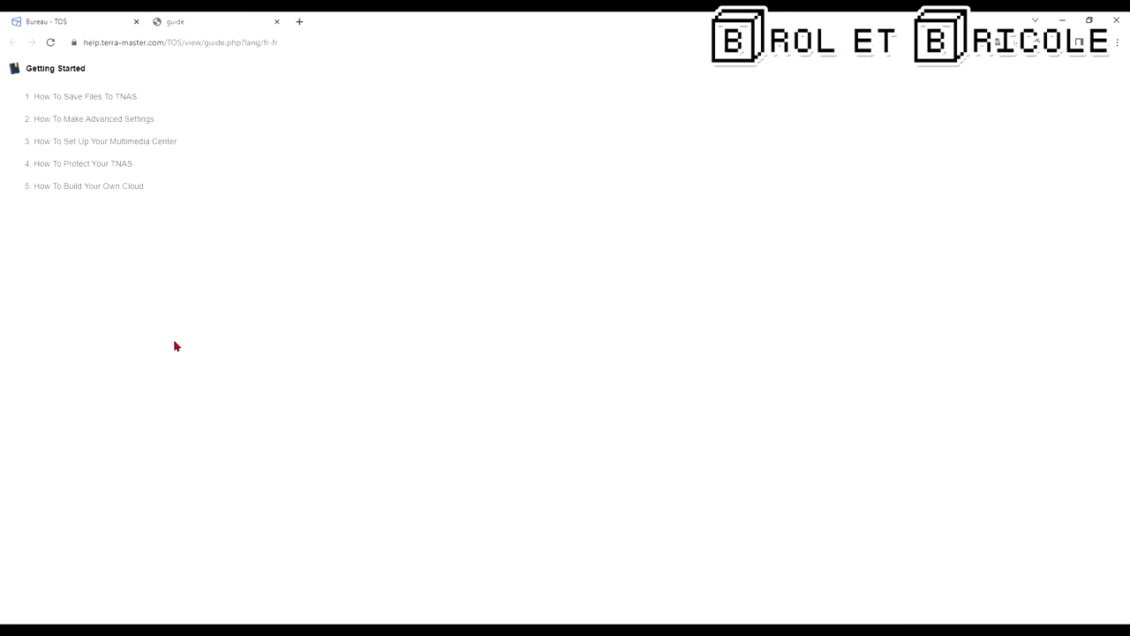
pyautogui.click(90, 122)
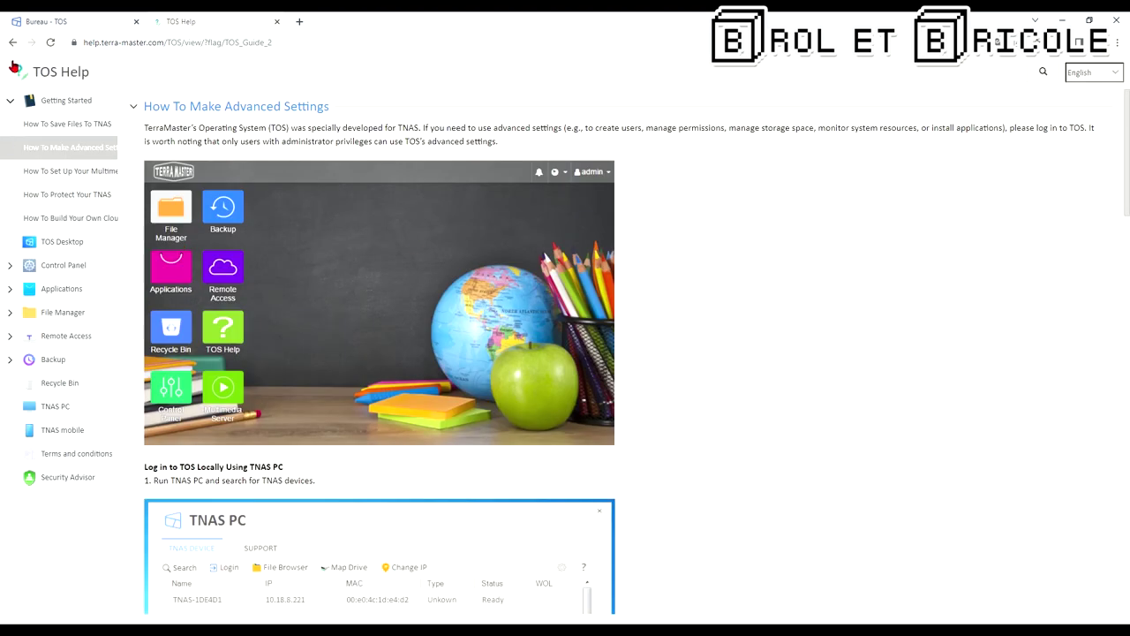
pyautogui.click(13, 43)
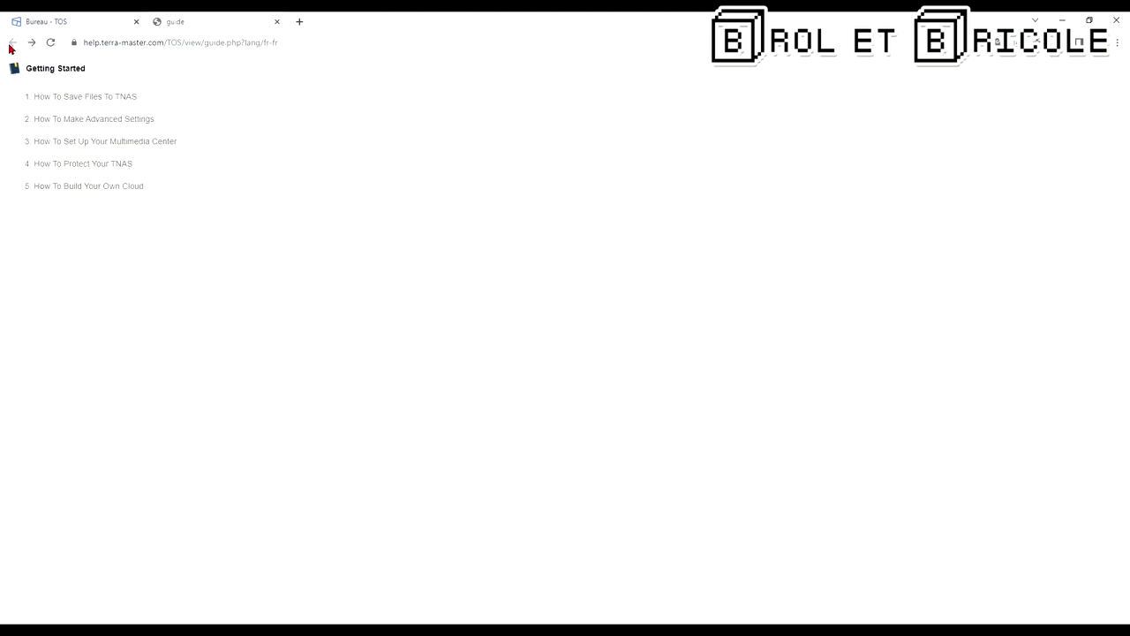
# Open the How To Protect Your TNAS guide and look through its security measures in French.
pyautogui.click(107, 185)
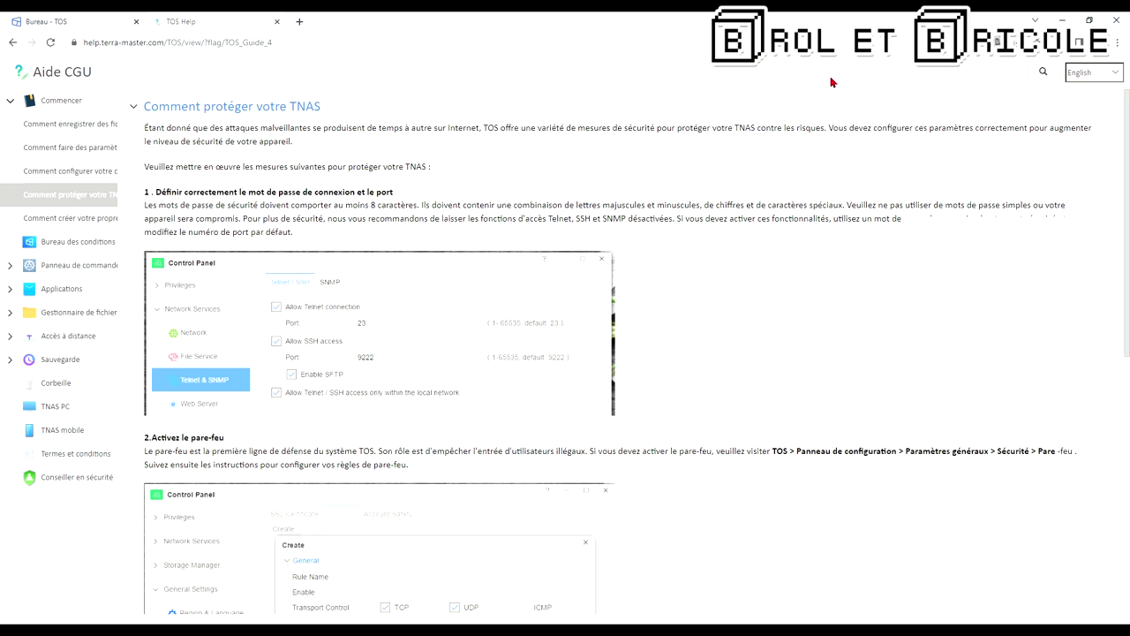
pyautogui.moveTo(337, 166); pyautogui.dragTo(775, 491)
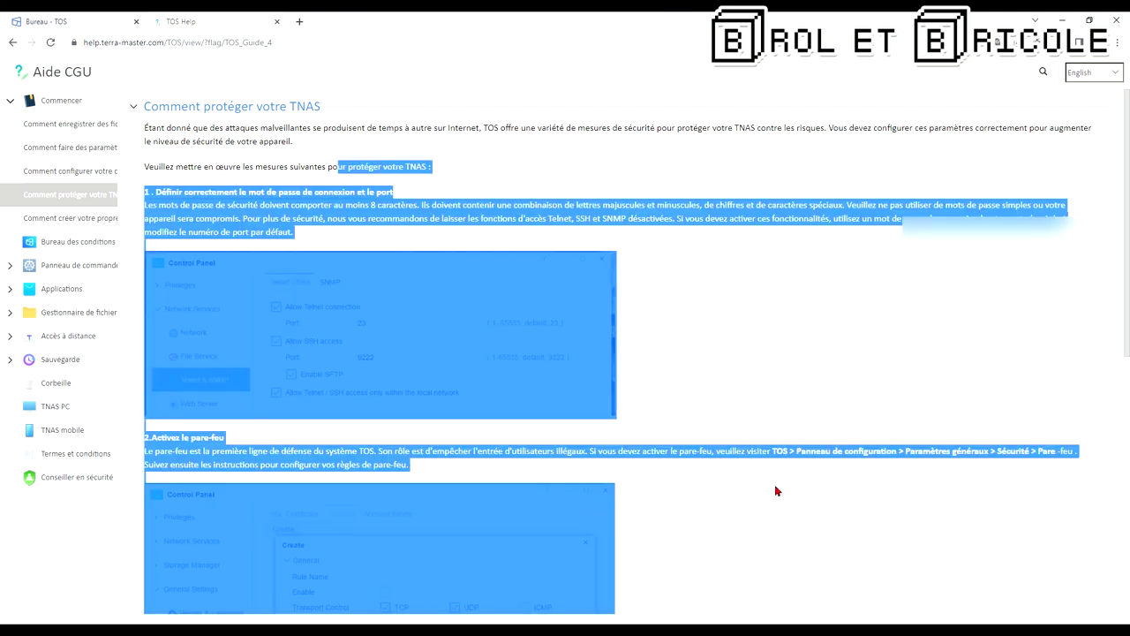
pyautogui.click(775, 491)
pyautogui.scroll(-5, 792, 492)
pyautogui.scroll(5, 795, 494)
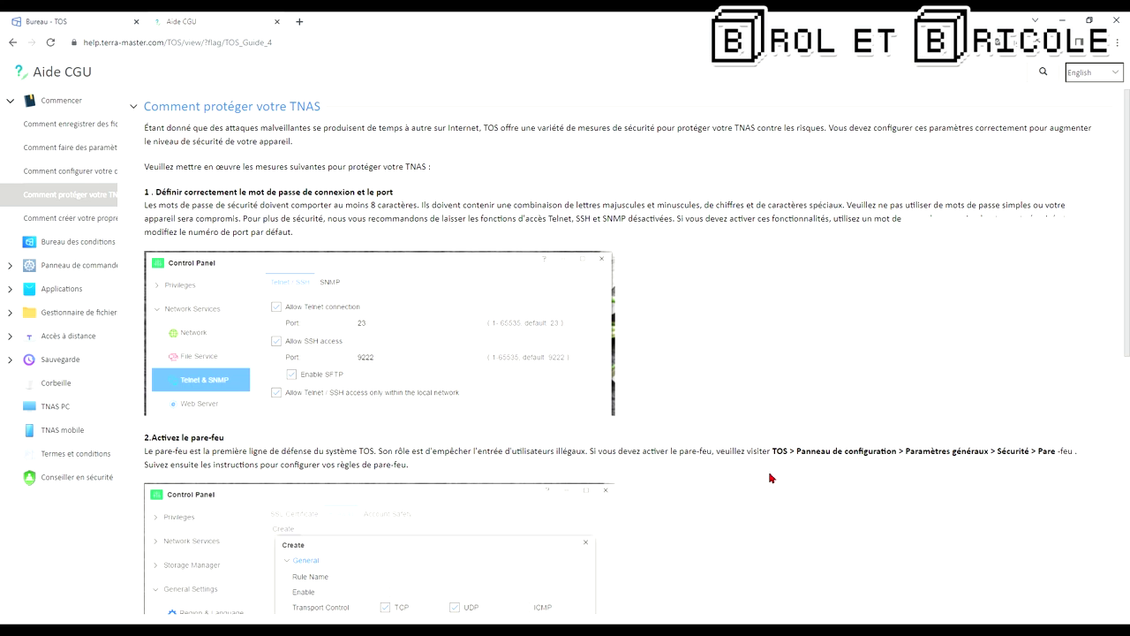